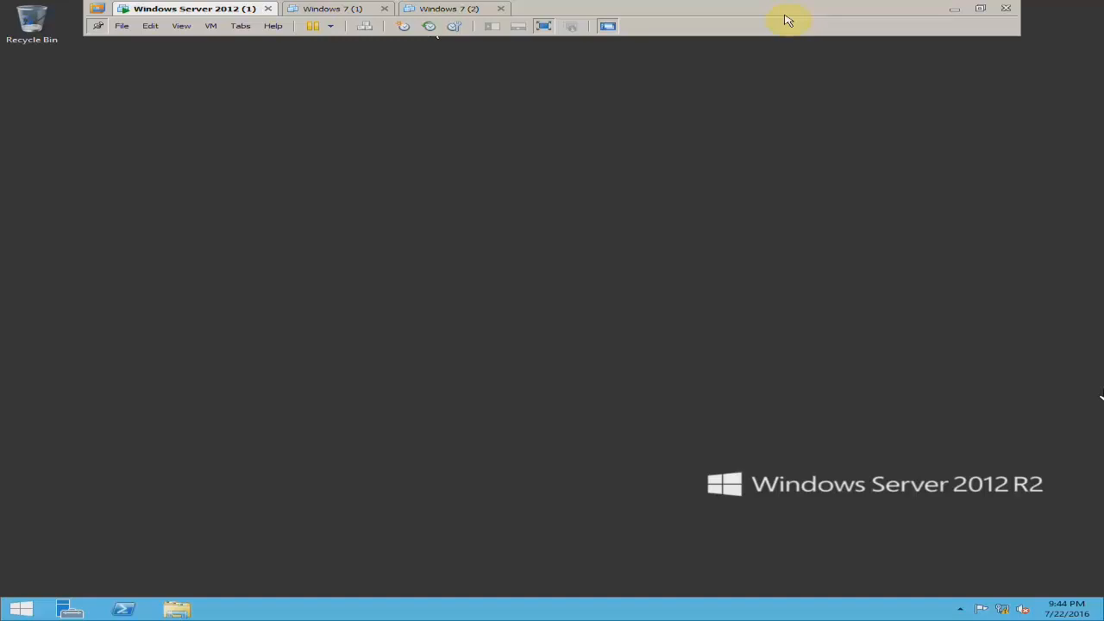
Look over the Windows 7 (1) and Windows 7 (2) virtual machines and return to Windows Server 2012 (1) in full screen
left_click(508, 31)
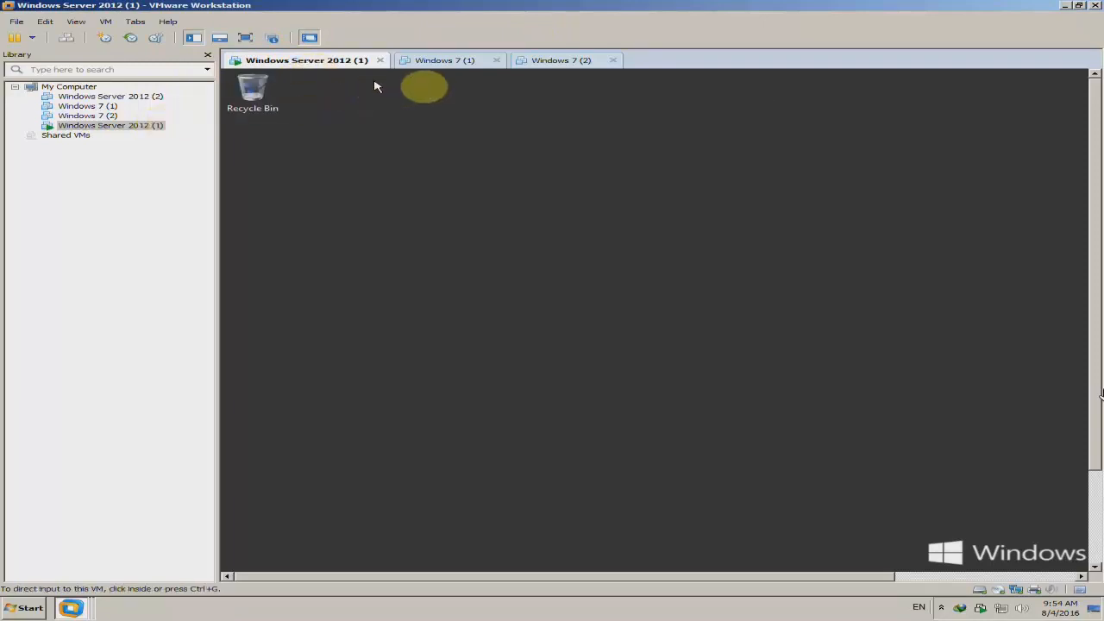
left_click(468, 60)
left_click(585, 61)
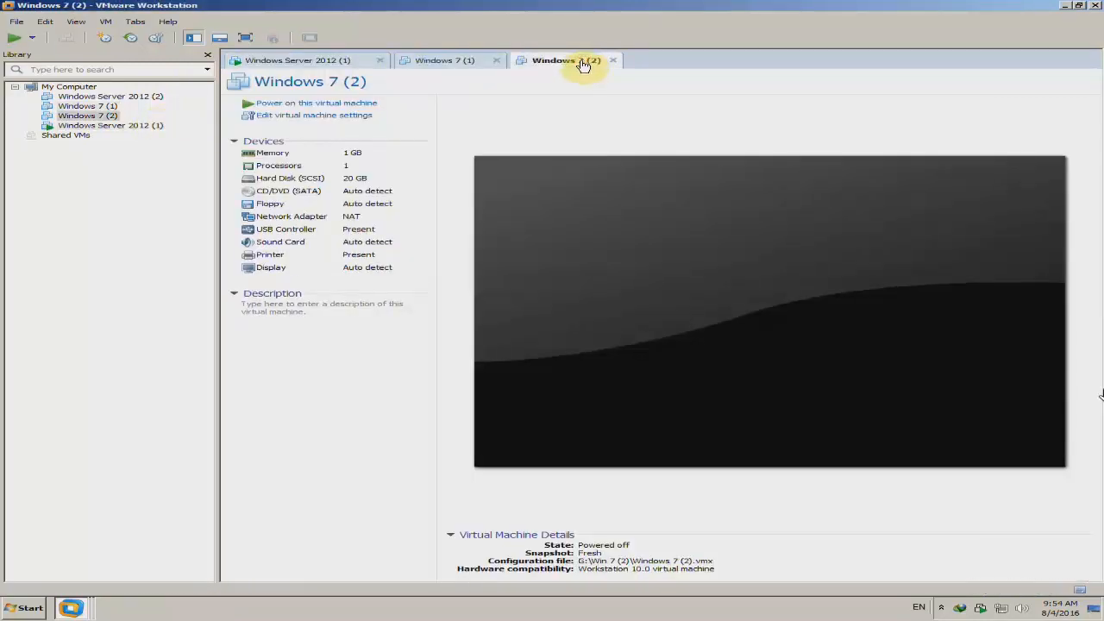
left_click(455, 62)
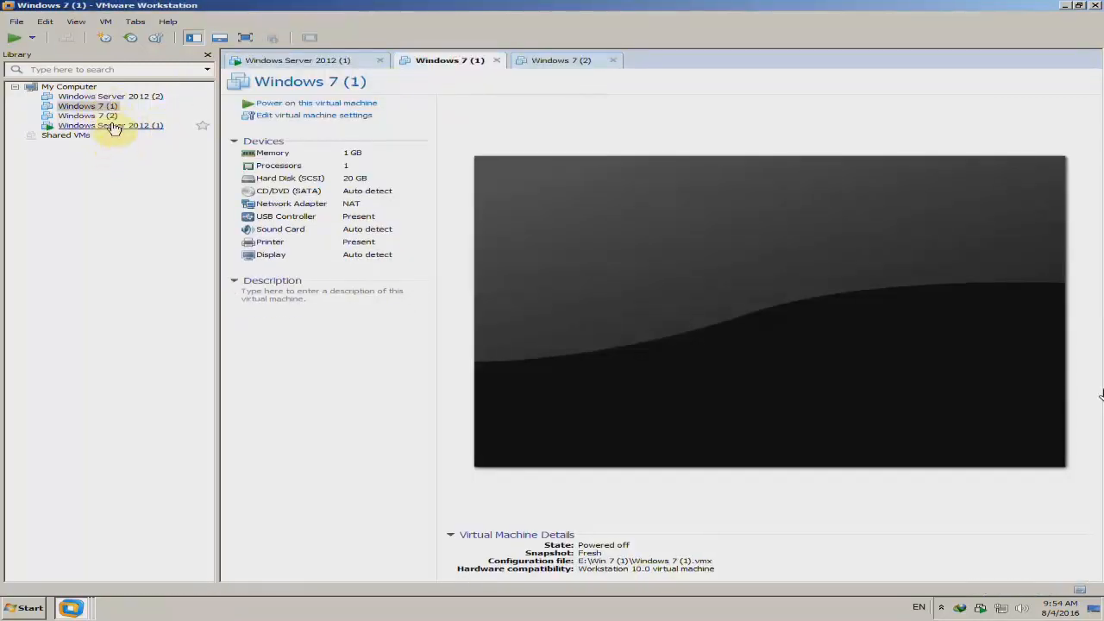
left_click(332, 62)
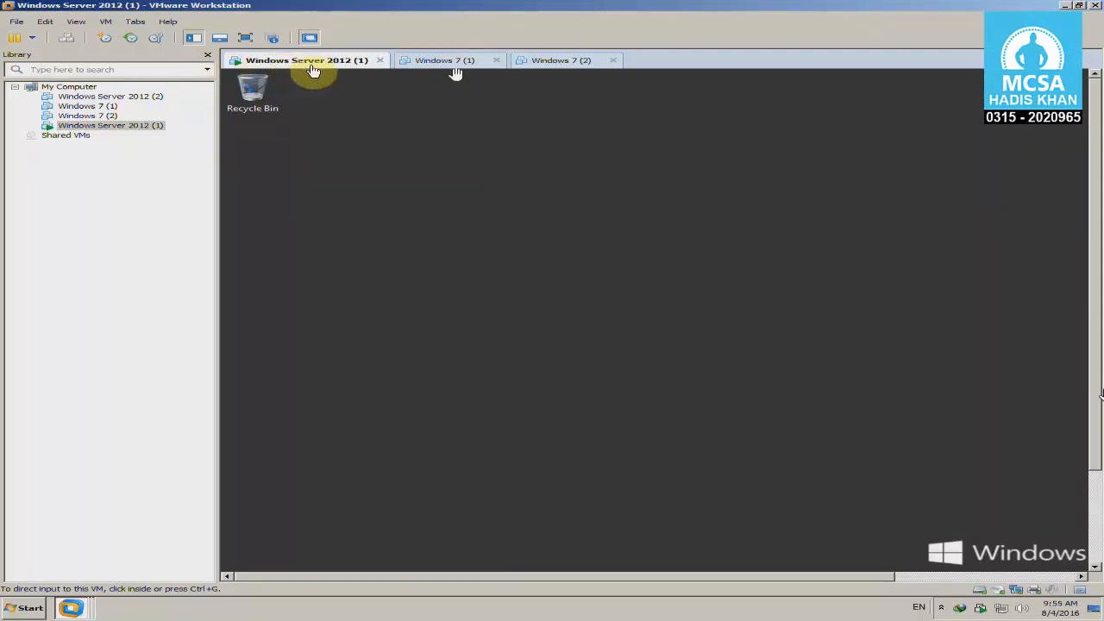
left_click(245, 37)
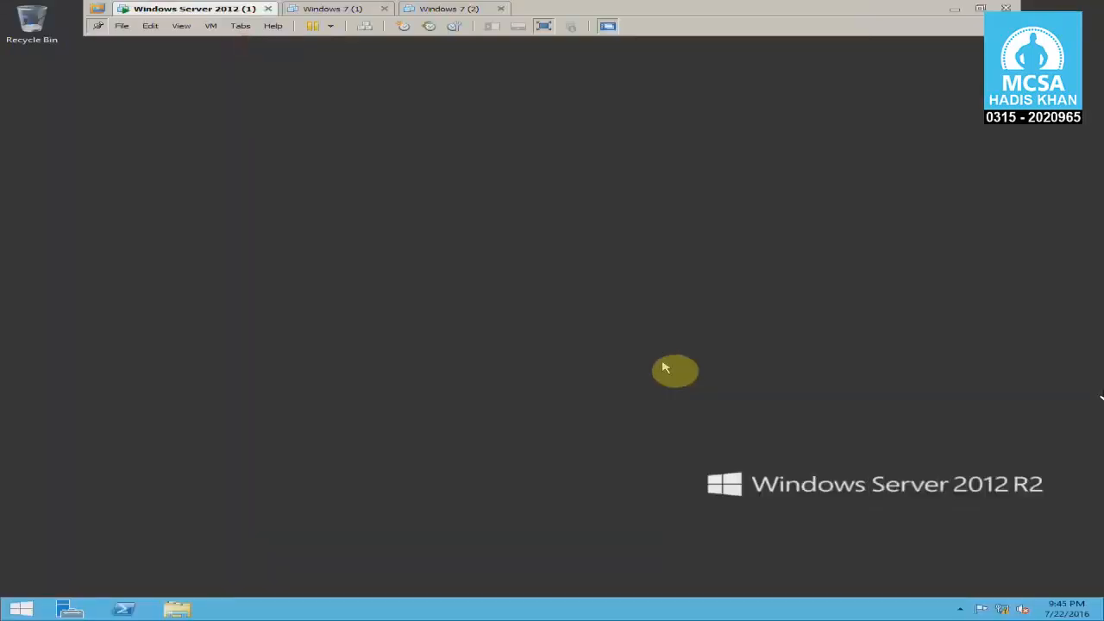
Open File Explorer inside the server virtual machine and check the disc loaded in DVD Drive (D:)
left_click(608, 355)
key("super+e")
left_click(487, 361)
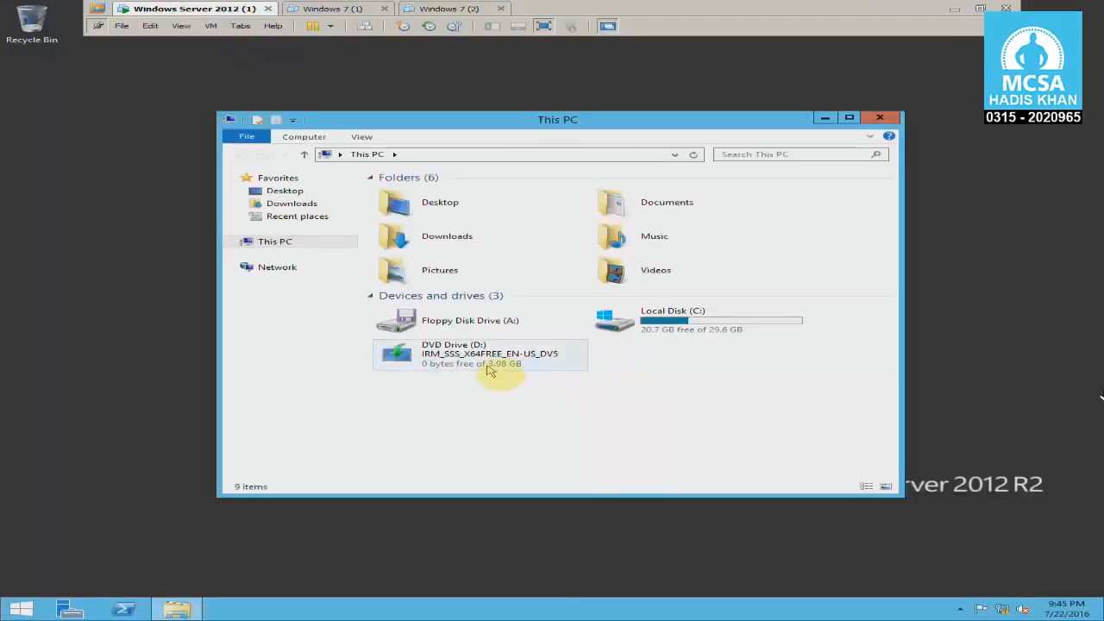
left_click(493, 394)
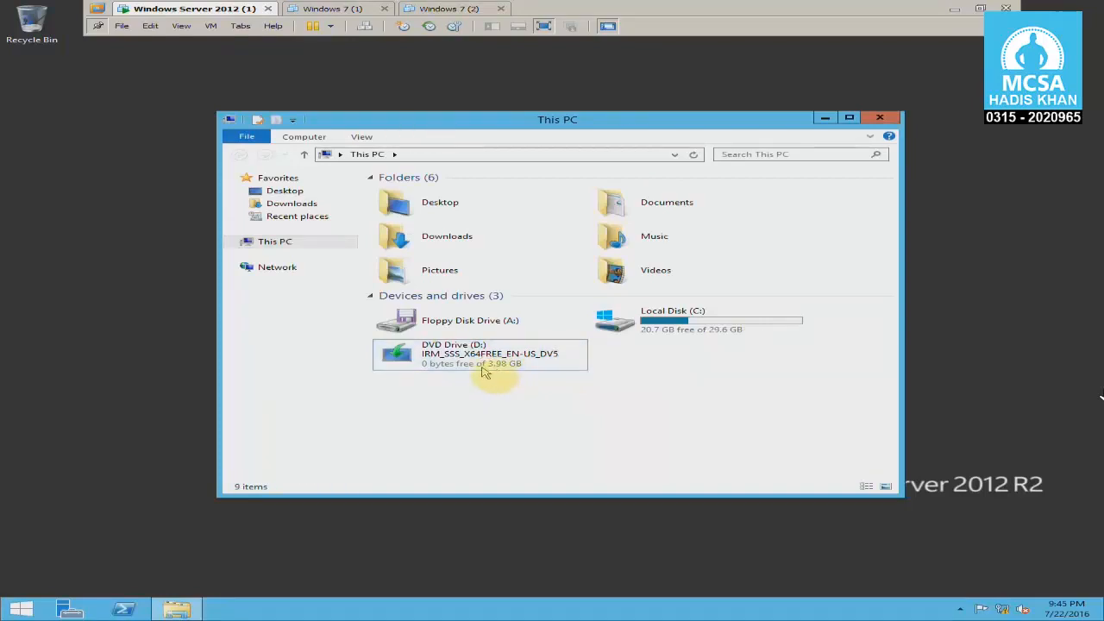
left_click(484, 371)
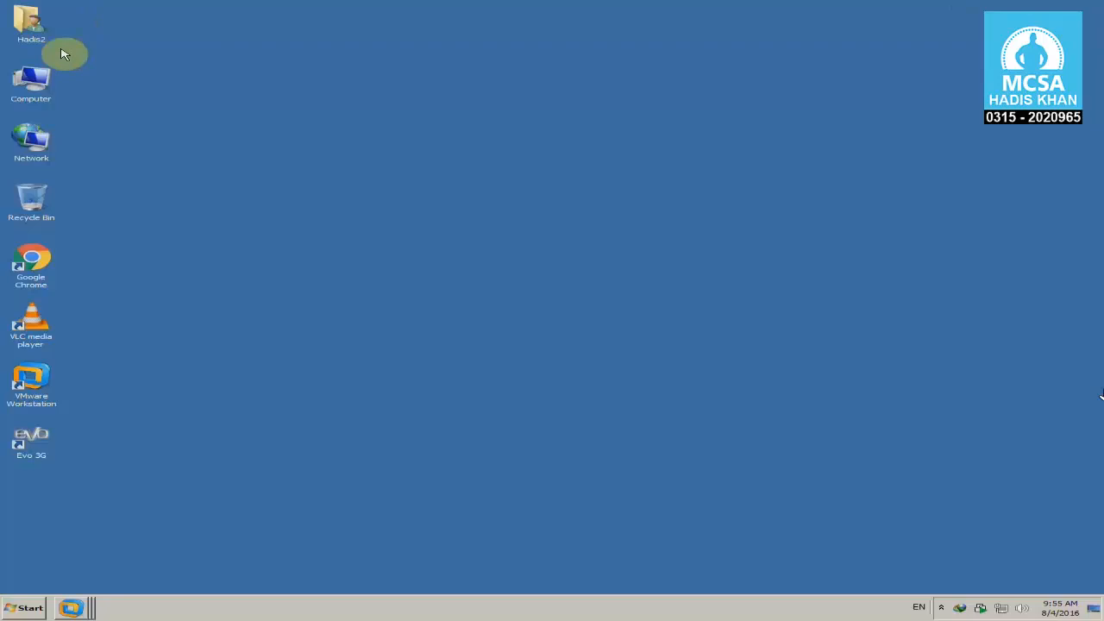
View the drives of the physical host computer and return to the Windows Server 2012 (1) virtual machine
double_click(64, 49)
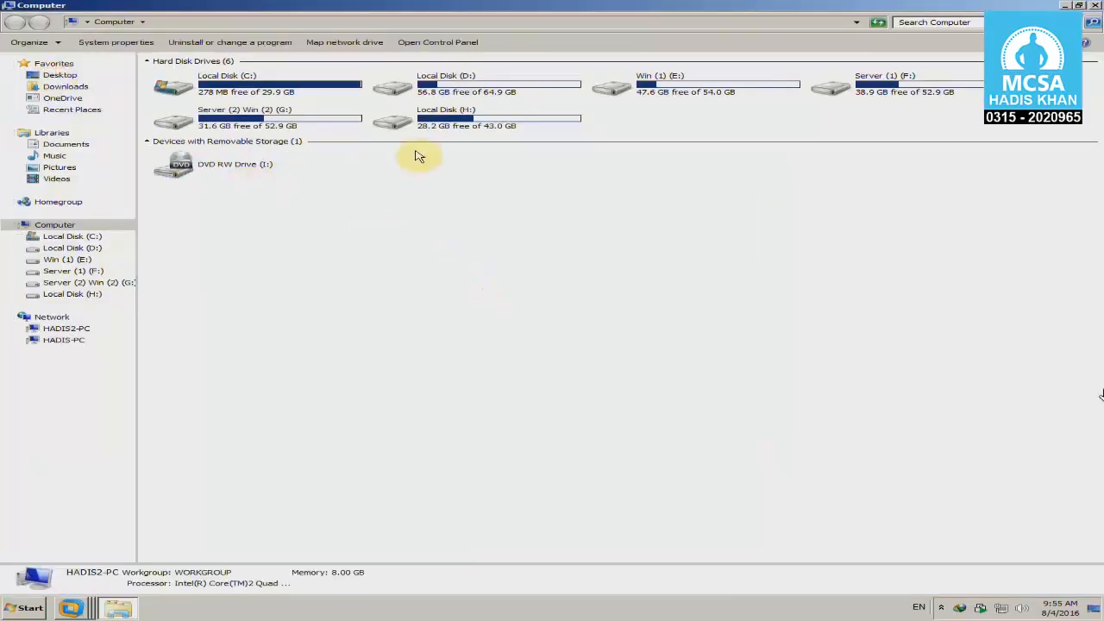
left_click(1094, 7)
left_click(72, 608)
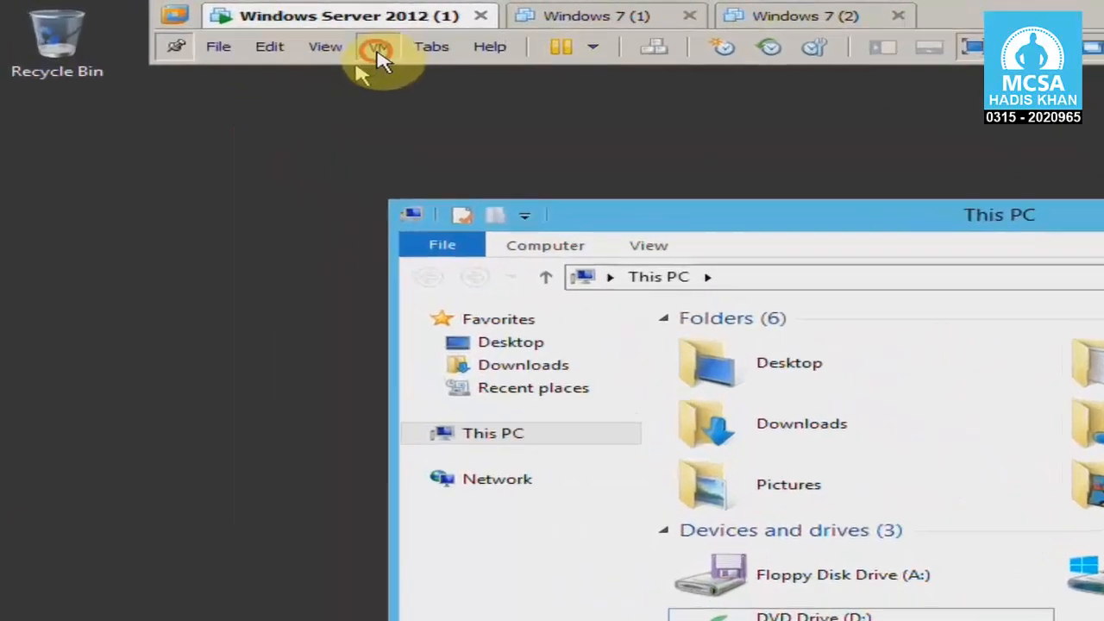
Open the settings of the Windows Server 2012 (1) virtual machine and review its memory, processors and hard disk
left_click(211, 26)
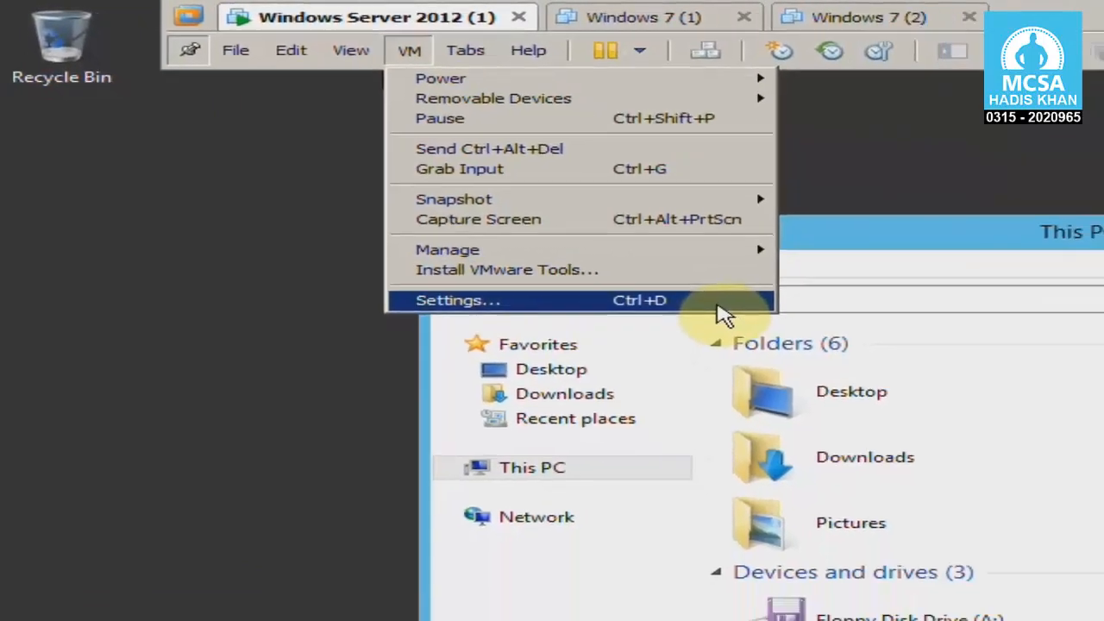
left_click(837, 354)
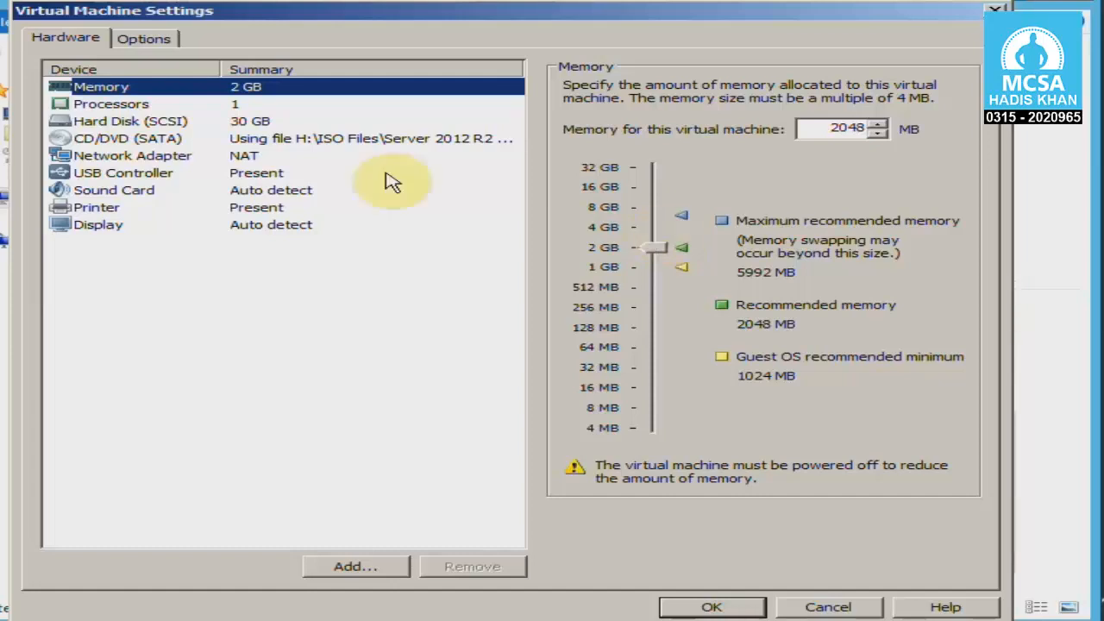
left_click(110, 109)
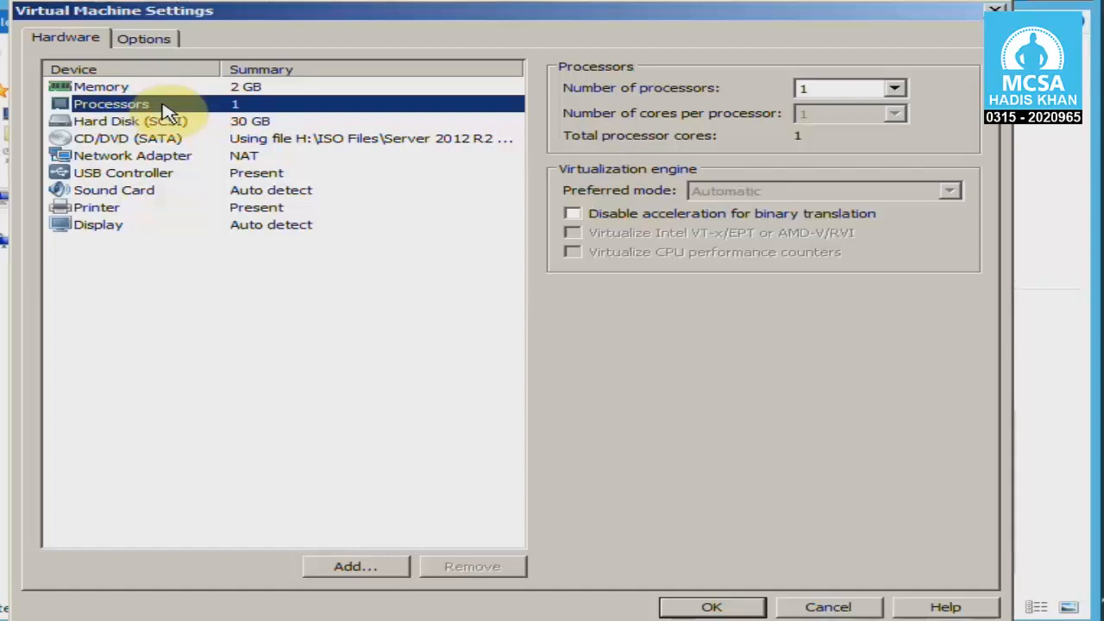
left_click(214, 131)
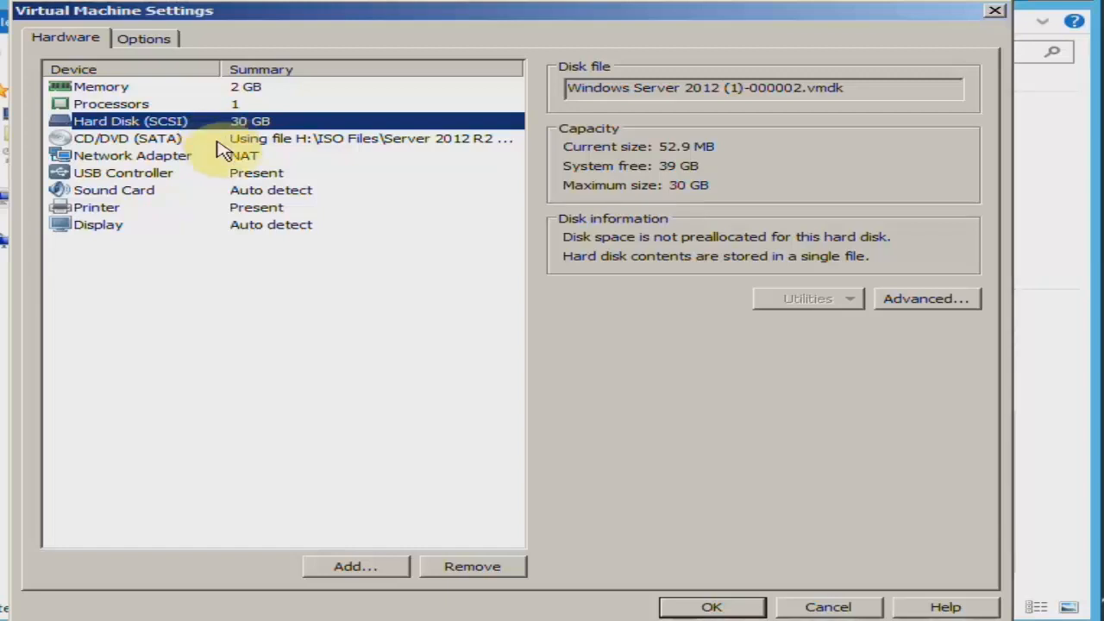
Disconnect the virtual CD/DVD (SATA) drive and reconnect it
left_click(216, 142)
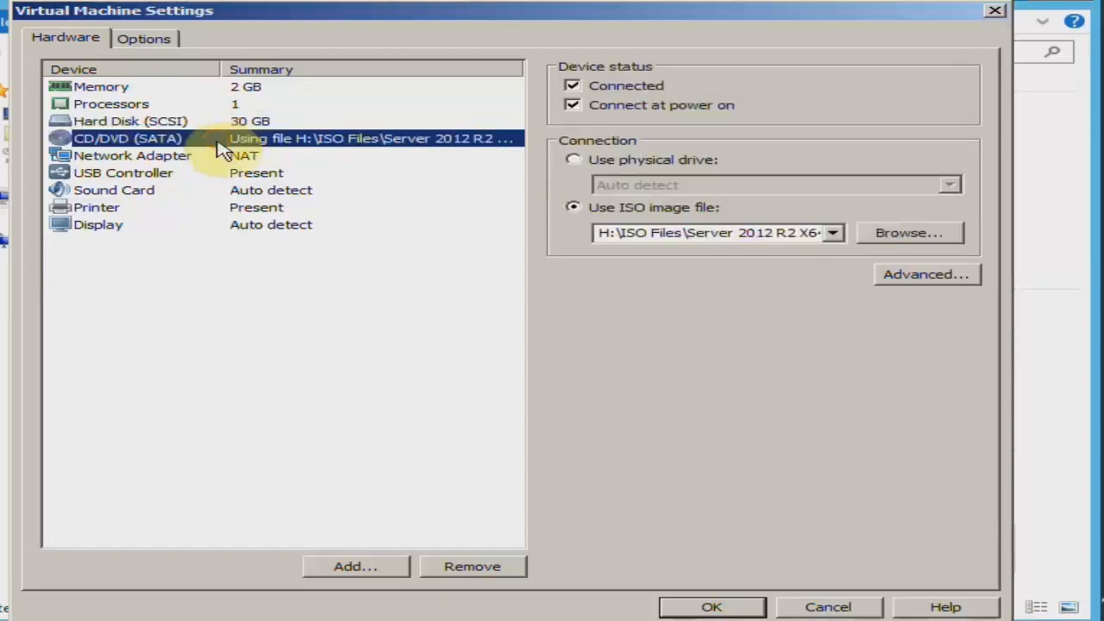
left_click(572, 87)
left_click(572, 105)
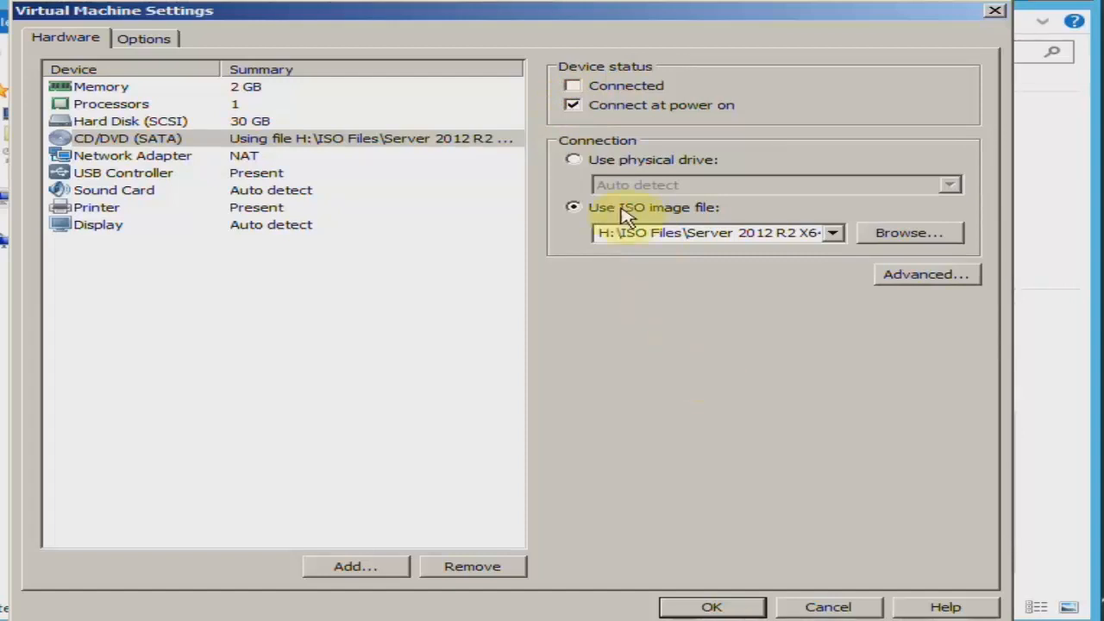
left_click(572, 85)
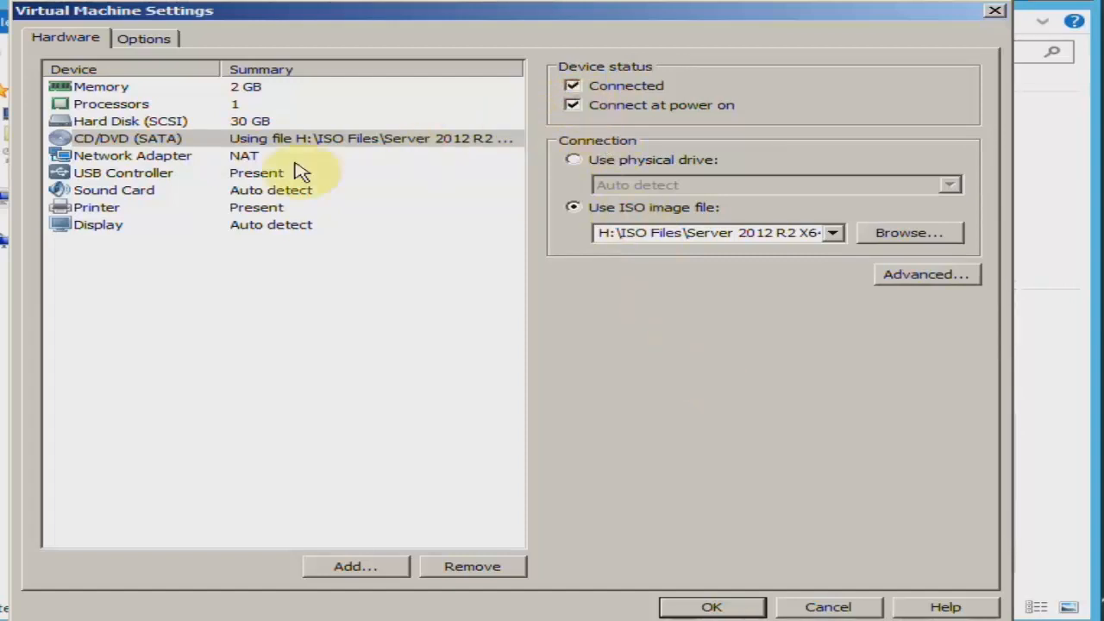
Assign the virtual machine's network adapter to the custom virtual network VMnet2 and apply the settings
left_click(190, 158)
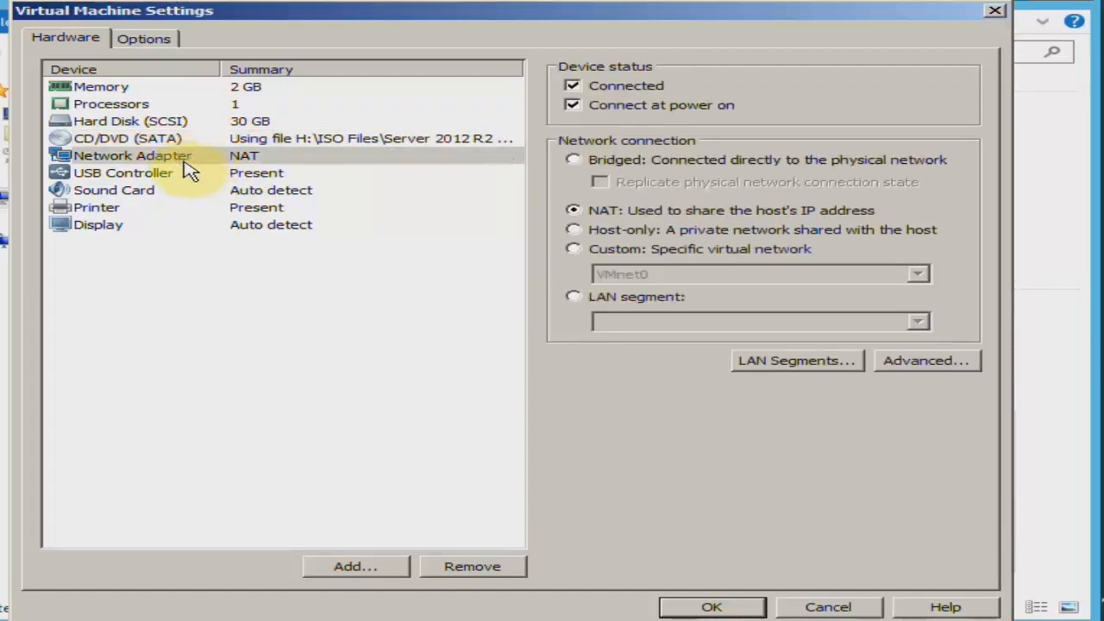
left_click(186, 161)
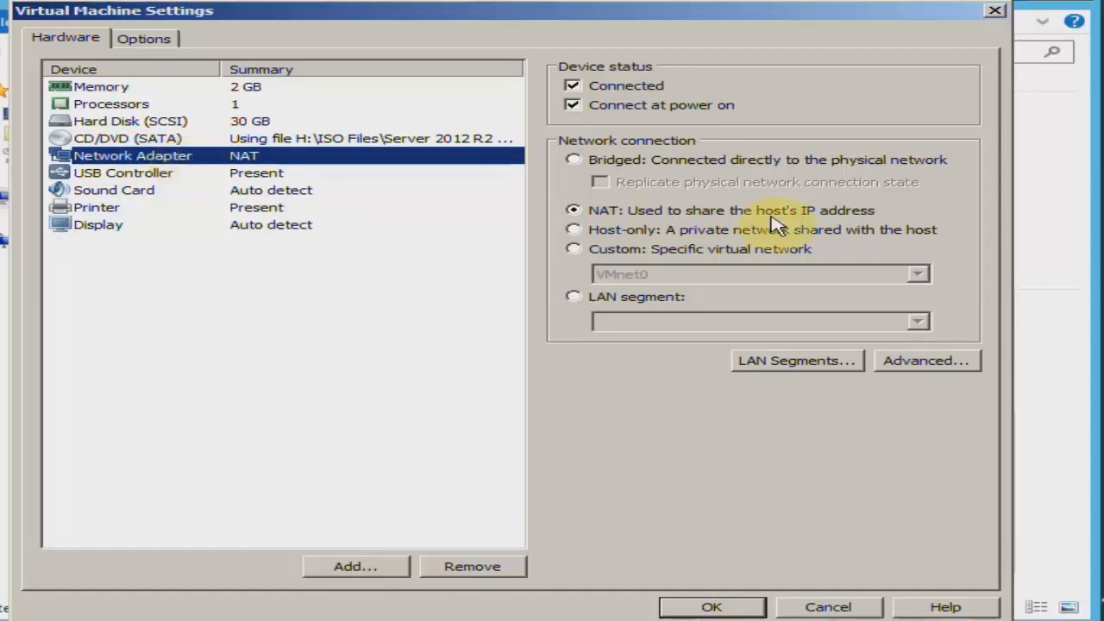
left_click(669, 256)
left_click(690, 276)
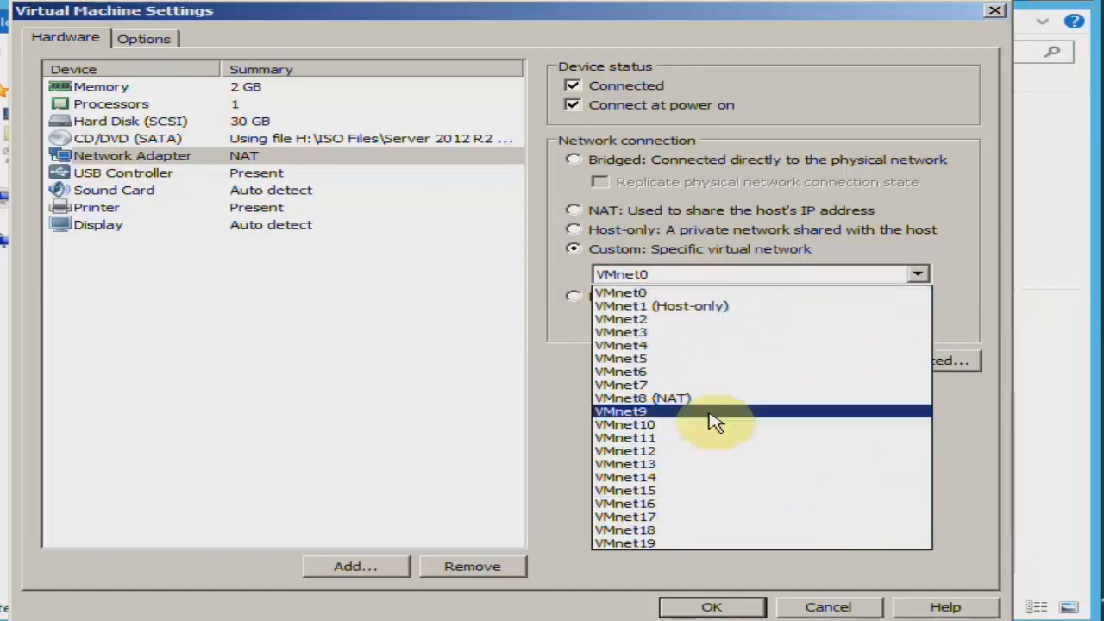
left_click(688, 278)
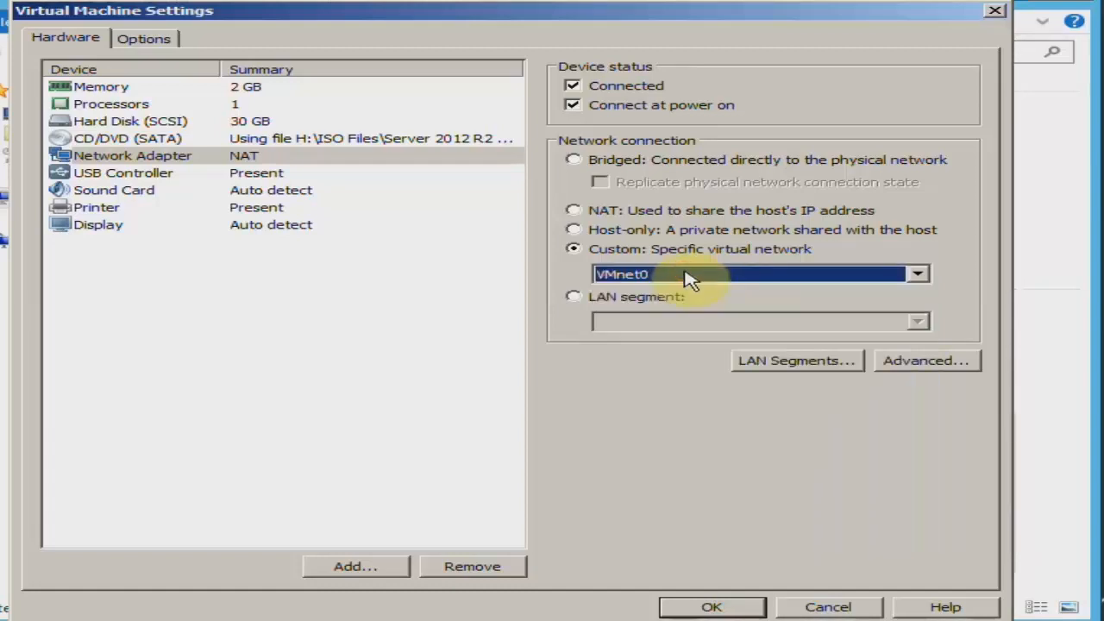
left_click(688, 278)
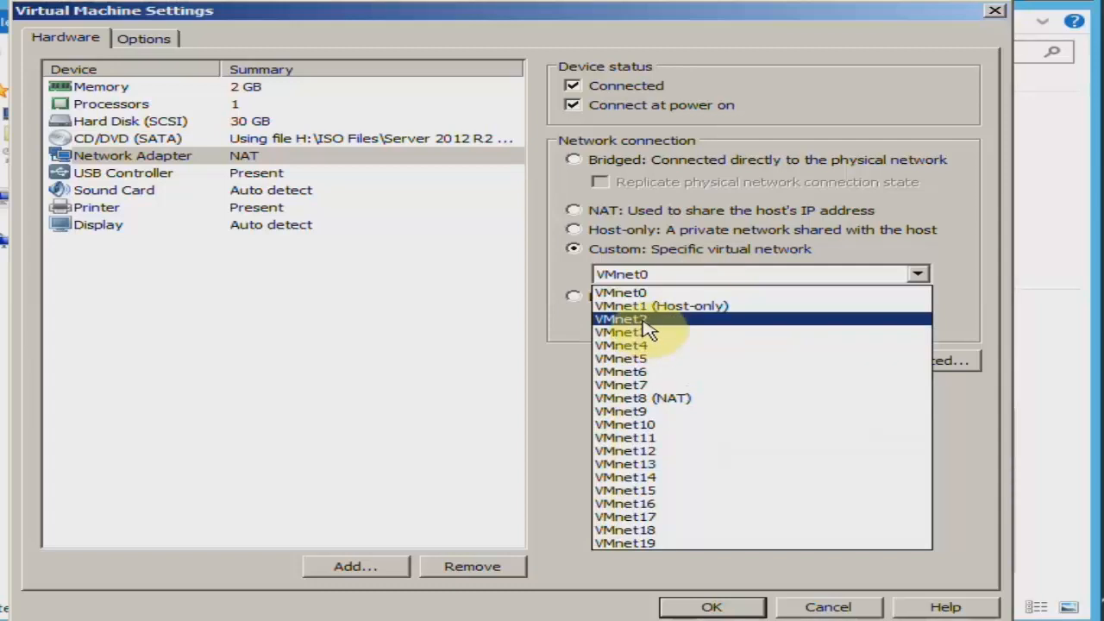
left_click(647, 318)
left_click(684, 298)
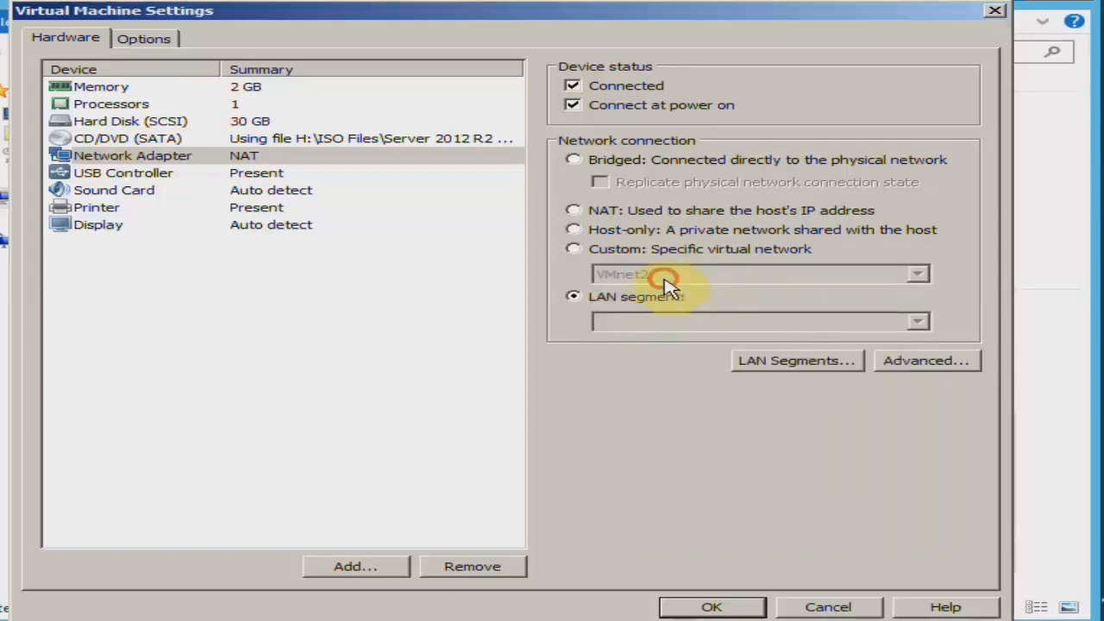
left_click(631, 250)
left_click(643, 275)
left_click(647, 316)
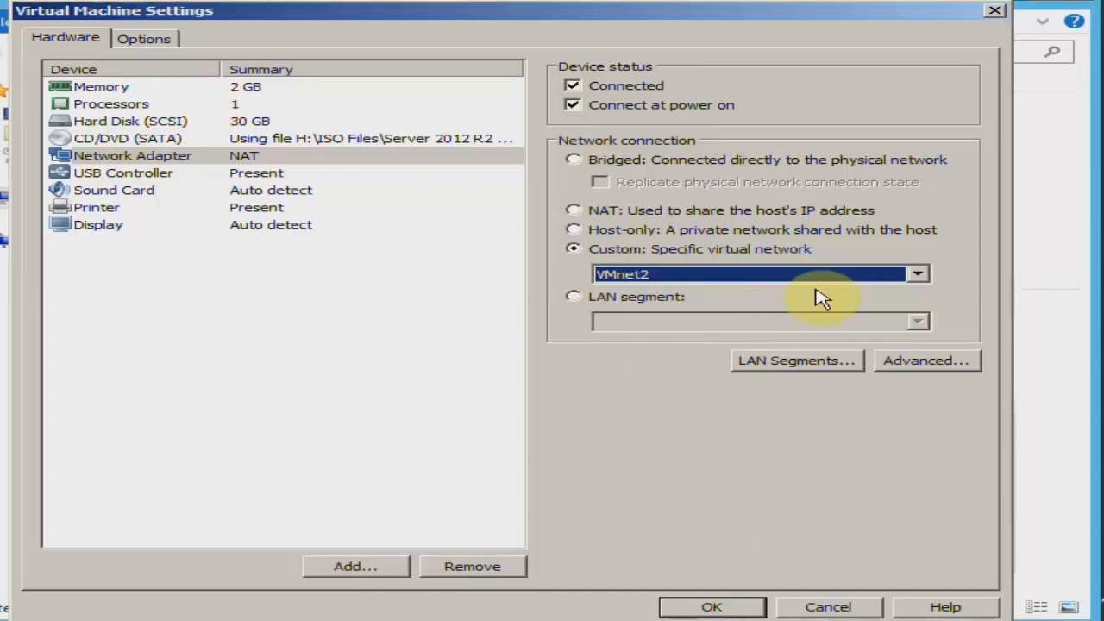
left_click(698, 604)
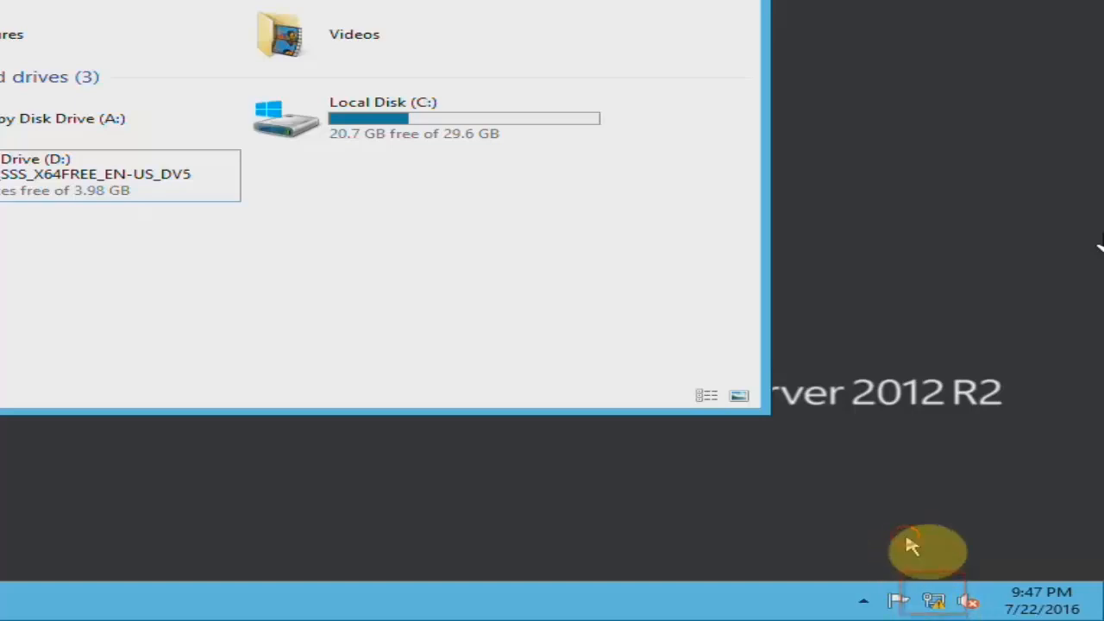
Open the server's network connections and examine the IPv4 address and subnet mask in the Ethernet0 connection details
right_click(934, 601)
left_click(889, 592)
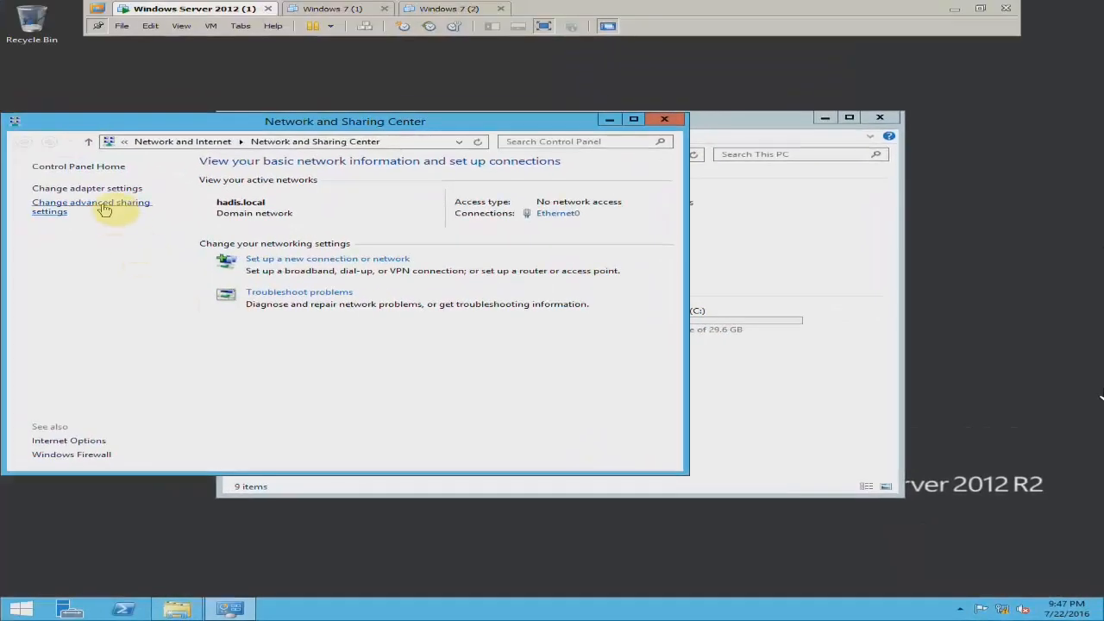
left_click(100, 189)
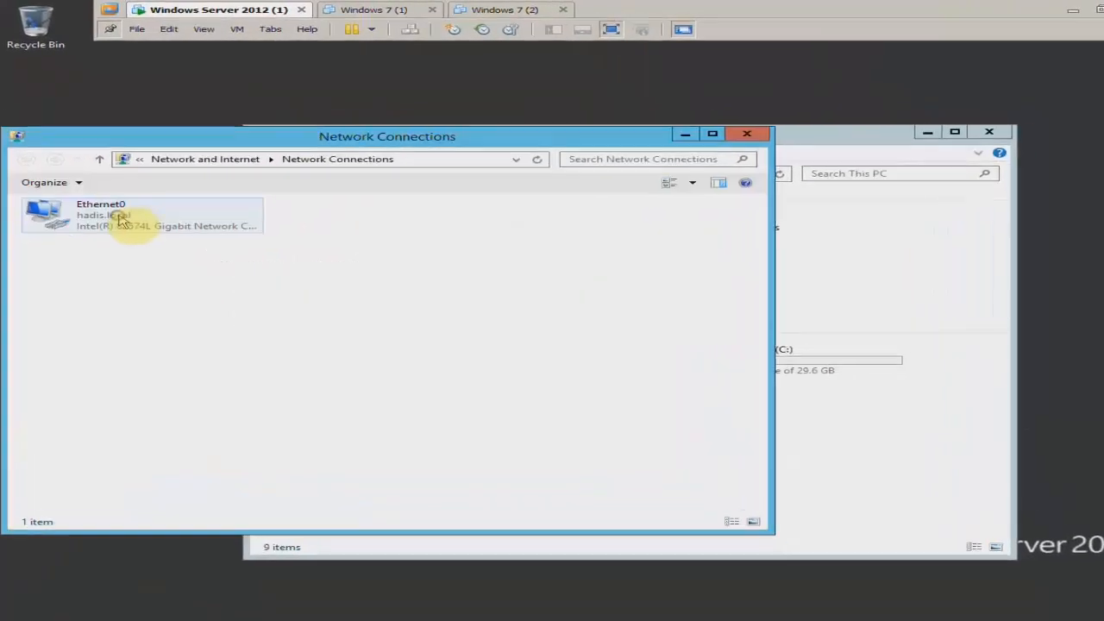
right_click(120, 200)
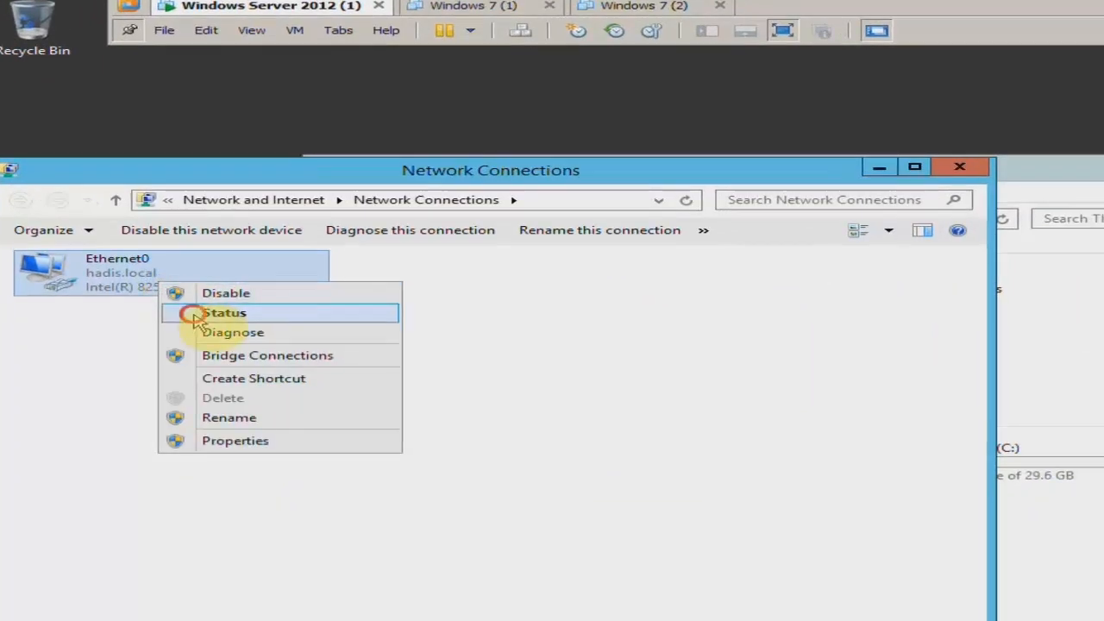
left_click(235, 320)
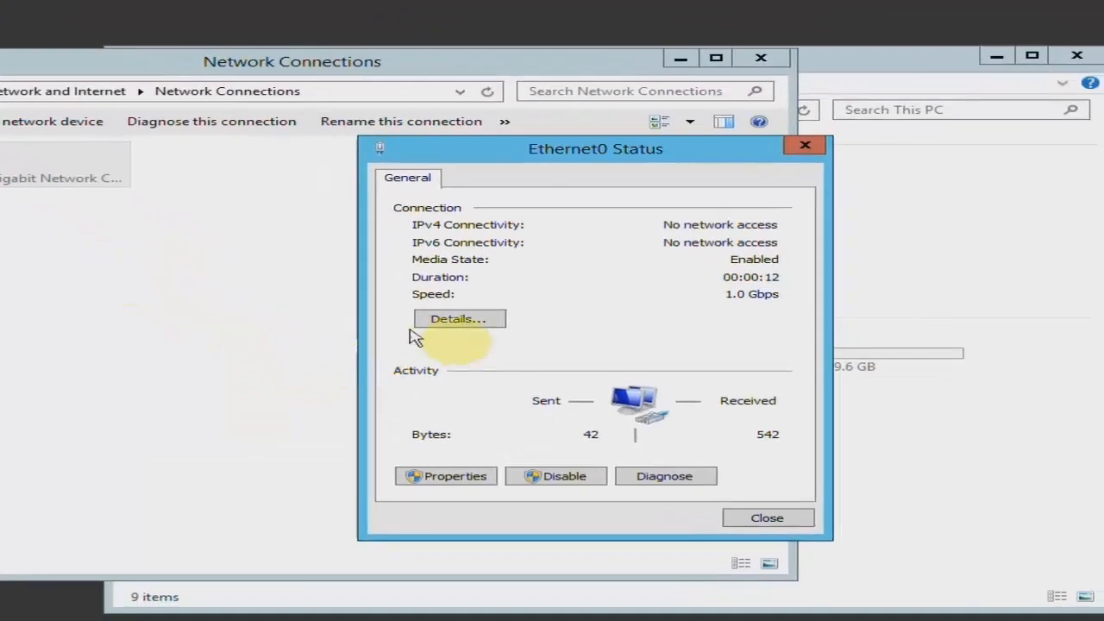
left_click(458, 319)
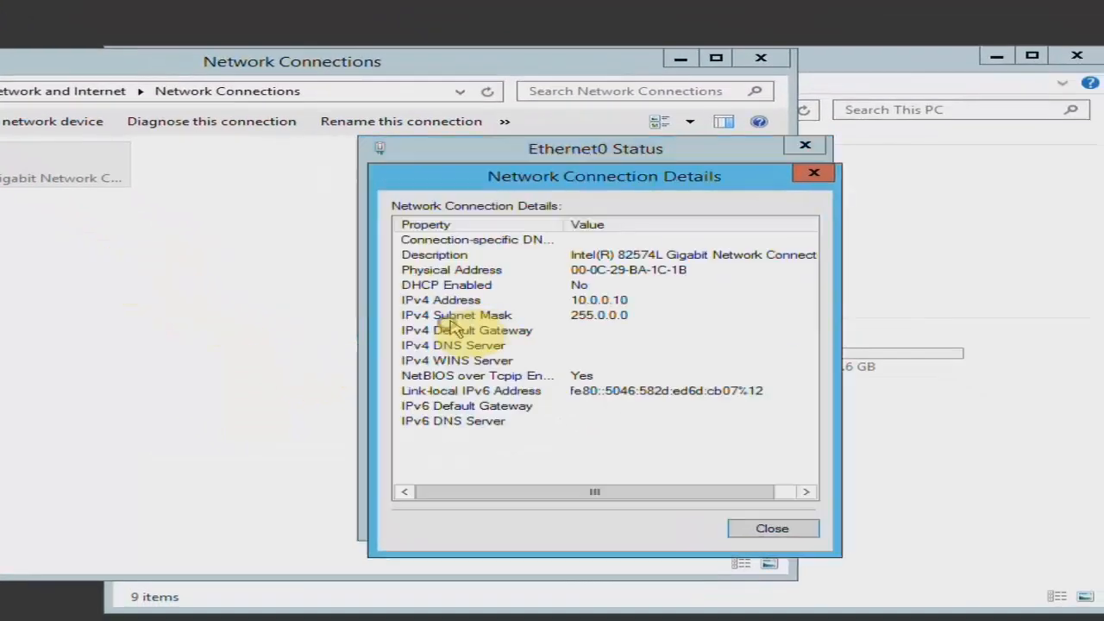
left_click(603, 299)
left_click(617, 315)
left_click(814, 174)
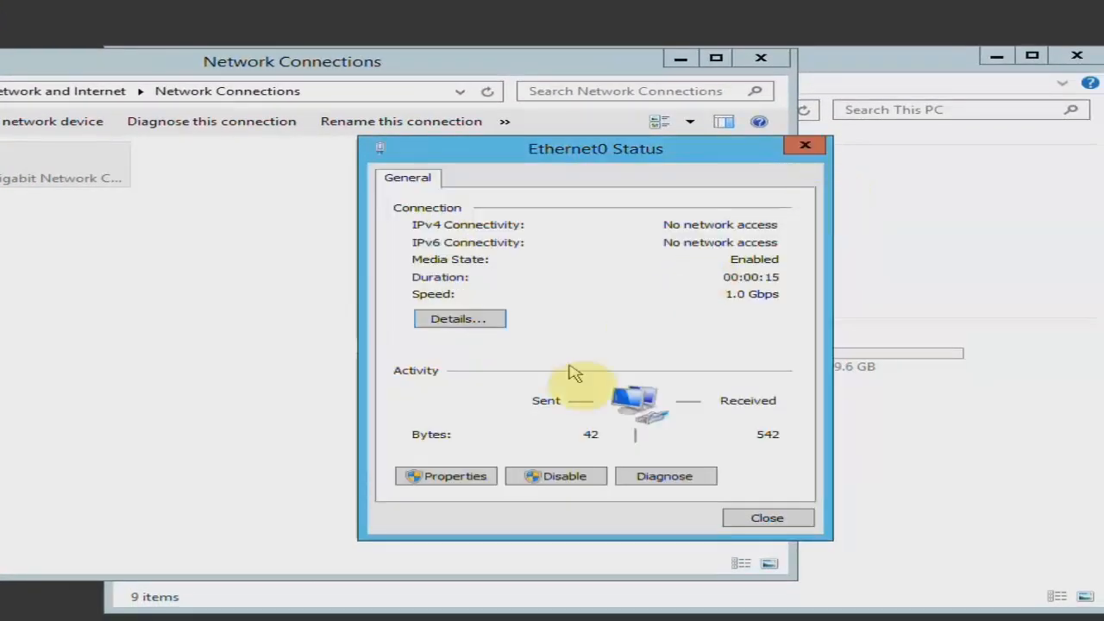
Clear the static preferred DNS server, subnet mask and IP address in Ethernet0's IPv4 properties
left_click(438, 481)
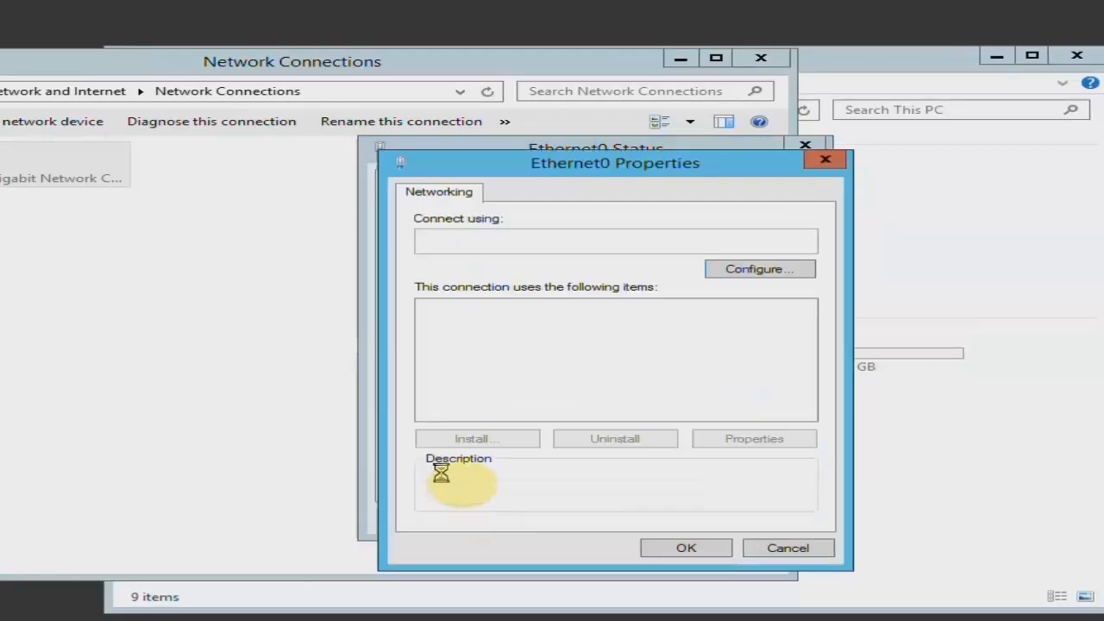
double_click(647, 414)
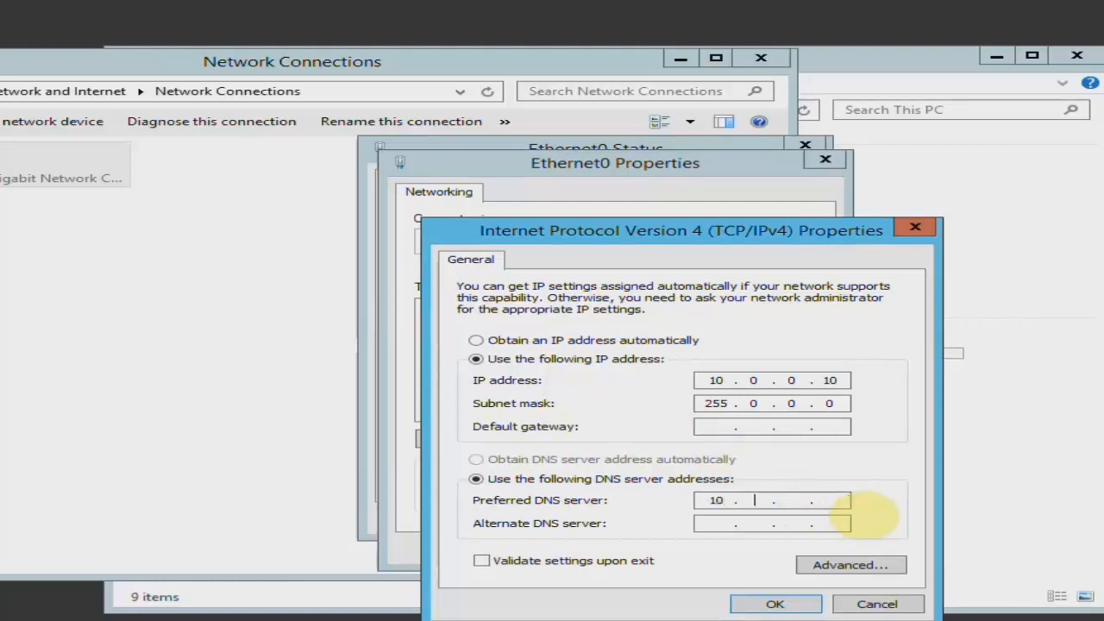
key("BackSpace")
key("BackSpace")
left_click(839, 402)
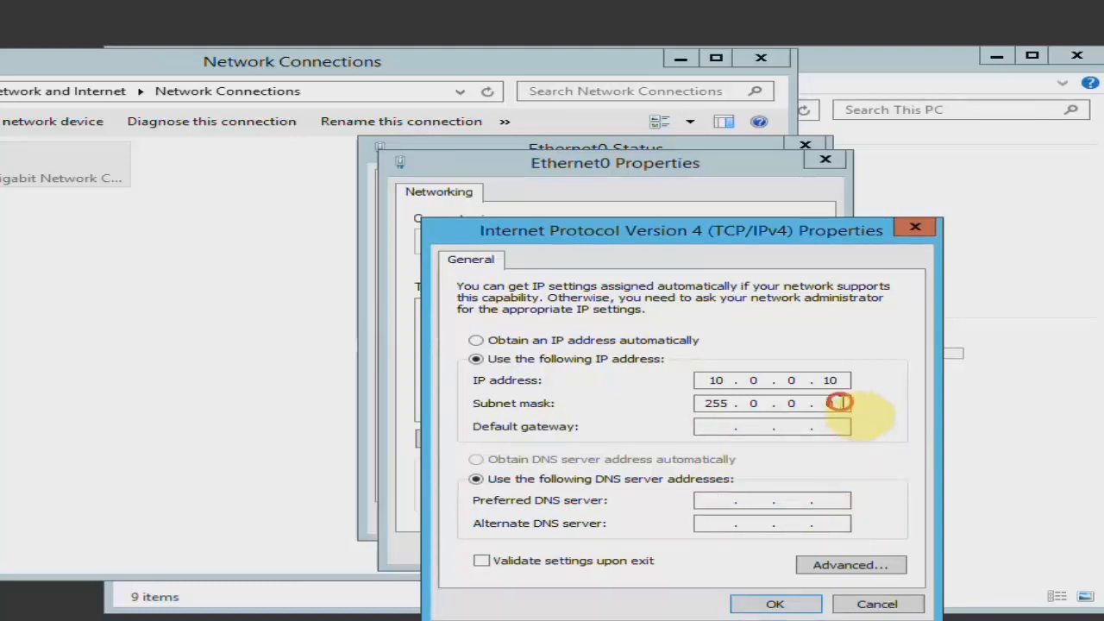
key("BackSpace")
key("BackSpace")
key("BackSpace")
key("BackSpace")
key("BackSpace")
key("BackSpace")
left_click(847, 379)
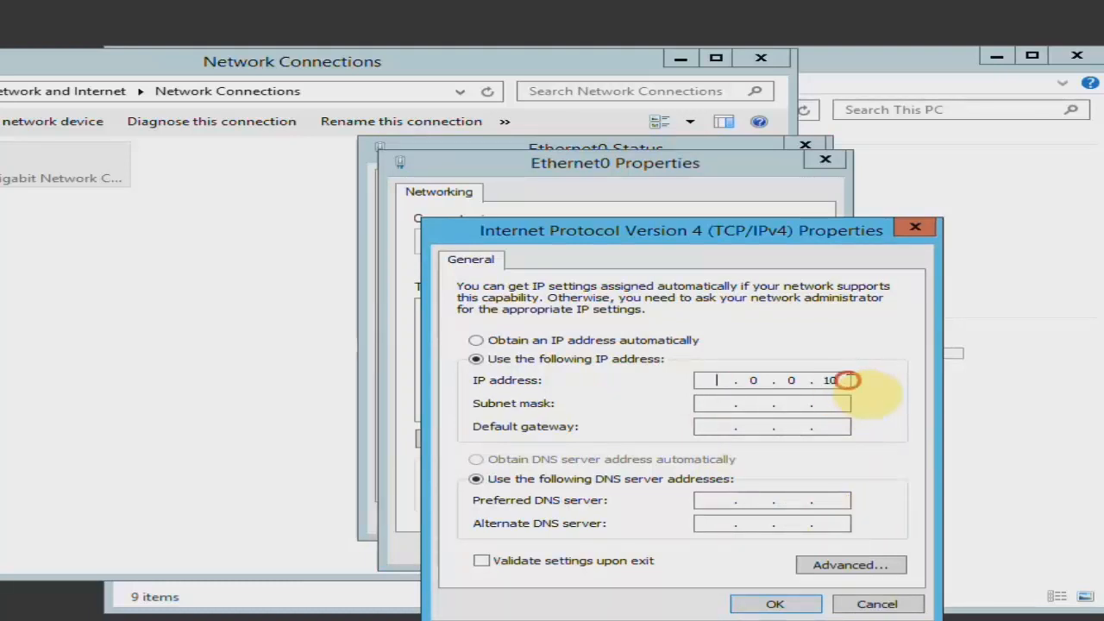
Set Ethernet0 to obtain its IP address and DNS server address automatically, and close its properties and status dialogs
left_click(587, 340)
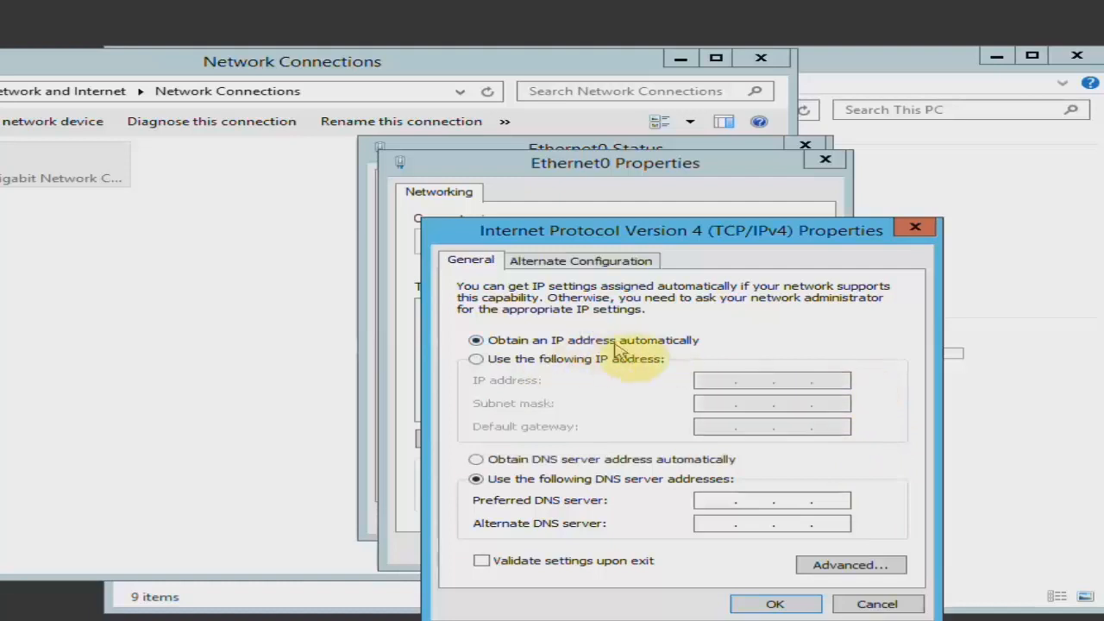
left_click(581, 459)
left_click(776, 606)
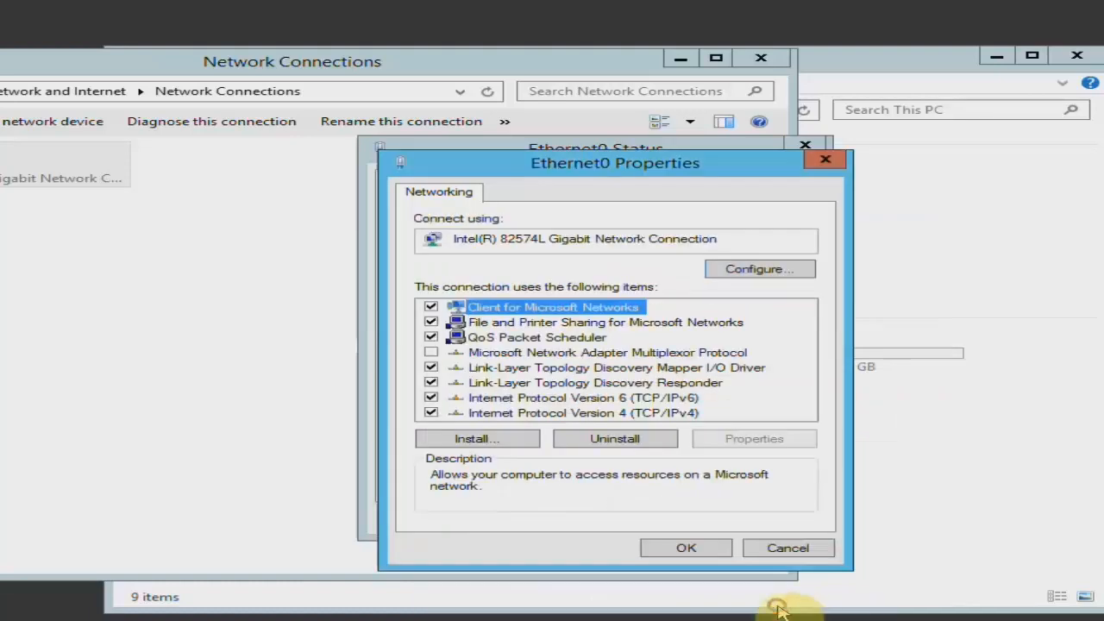
left_click(708, 553)
left_click(764, 521)
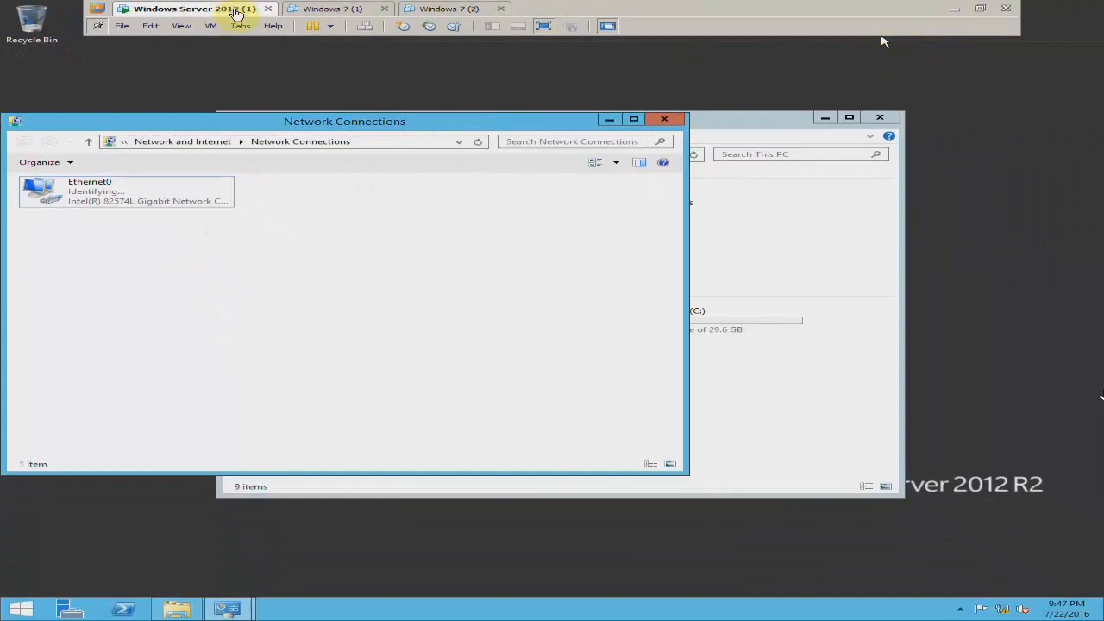
Switch to the host computer's desktop and open its list of network connections
left_click(955, 10)
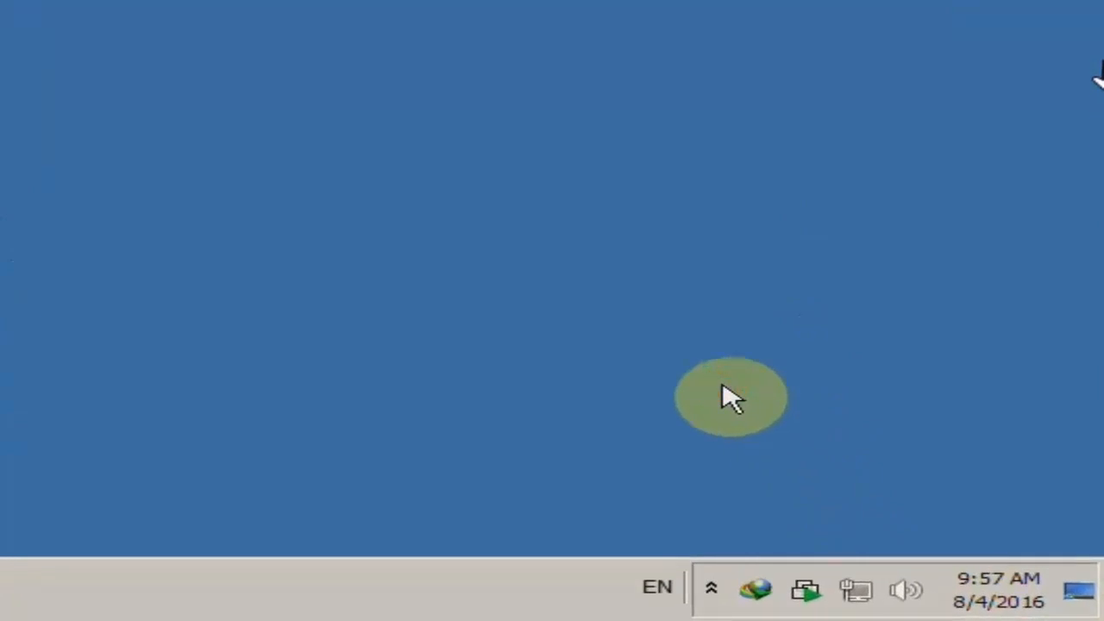
right_click(865, 604)
left_click(867, 583)
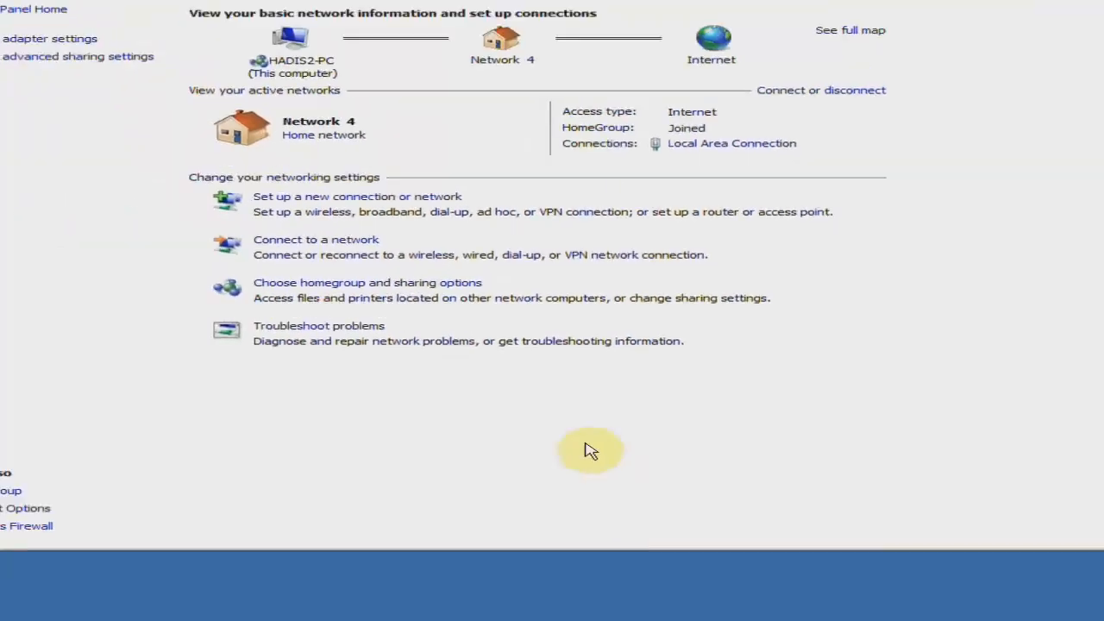
left_click(60, 39)
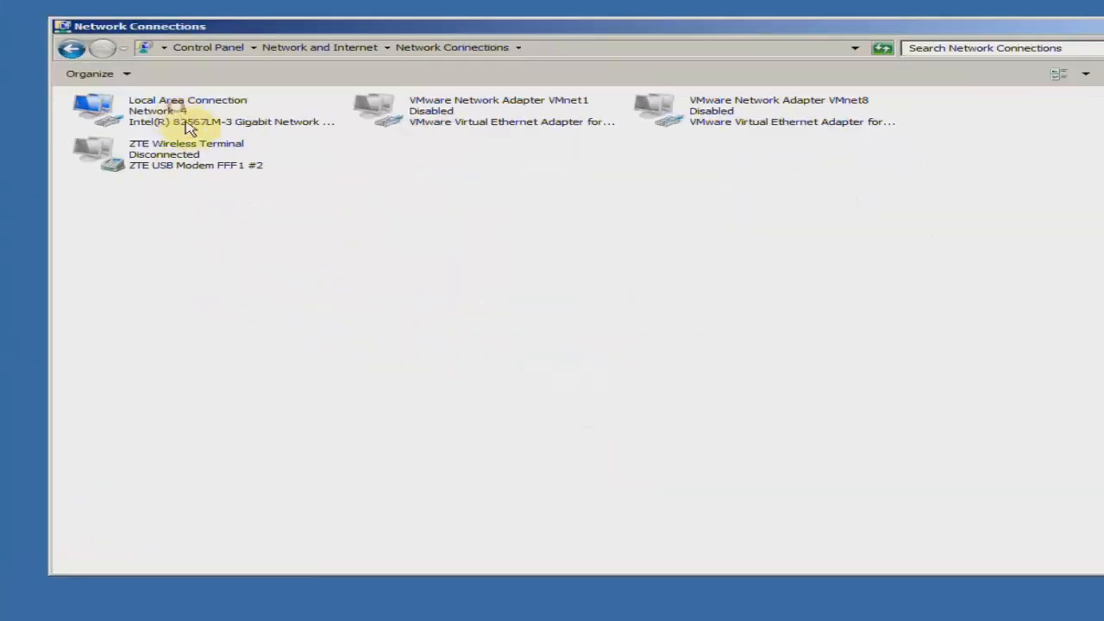
left_click(73, 59)
Examine the IPv4 address in the host's Local Area Connection details, and close the network windows
right_click(189, 124)
left_click(200, 140)
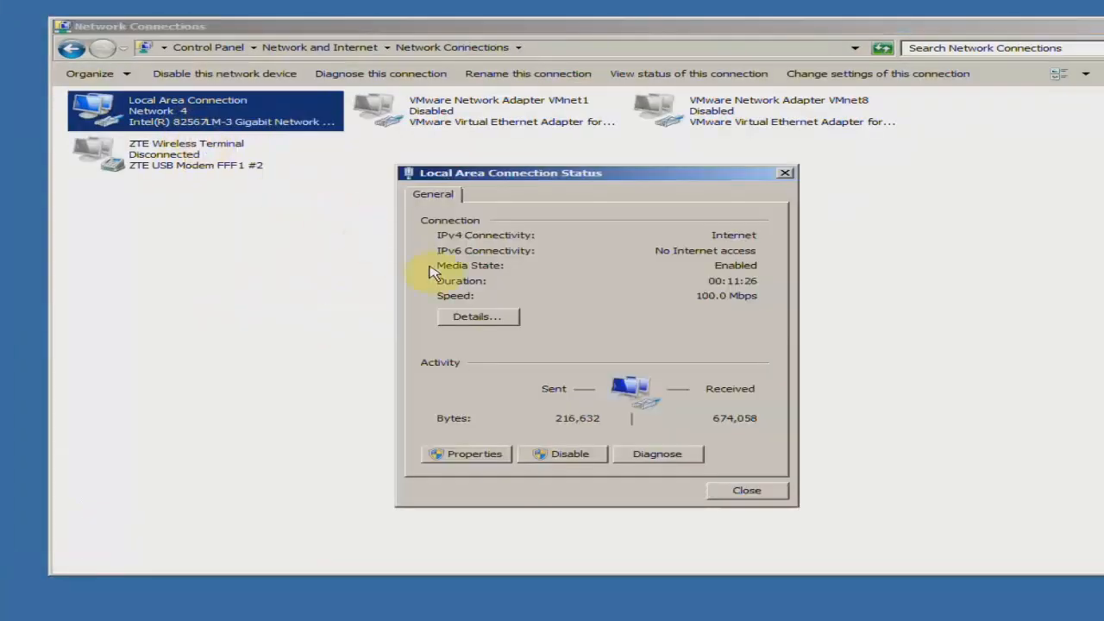
left_click(495, 314)
left_click(622, 294)
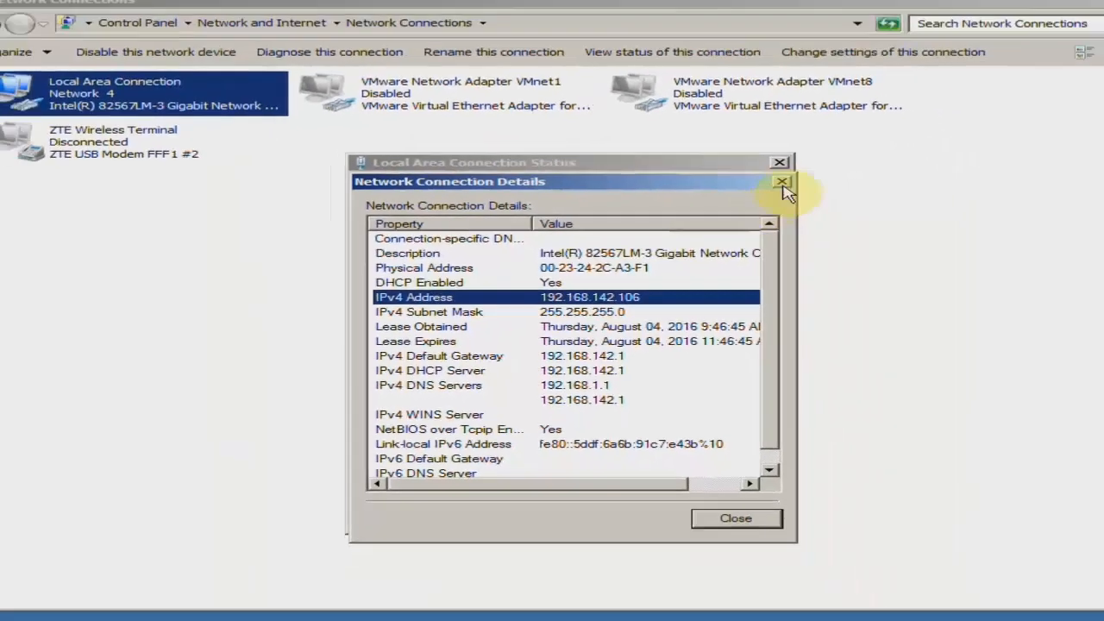
left_click(1051, 133)
left_click(1046, 95)
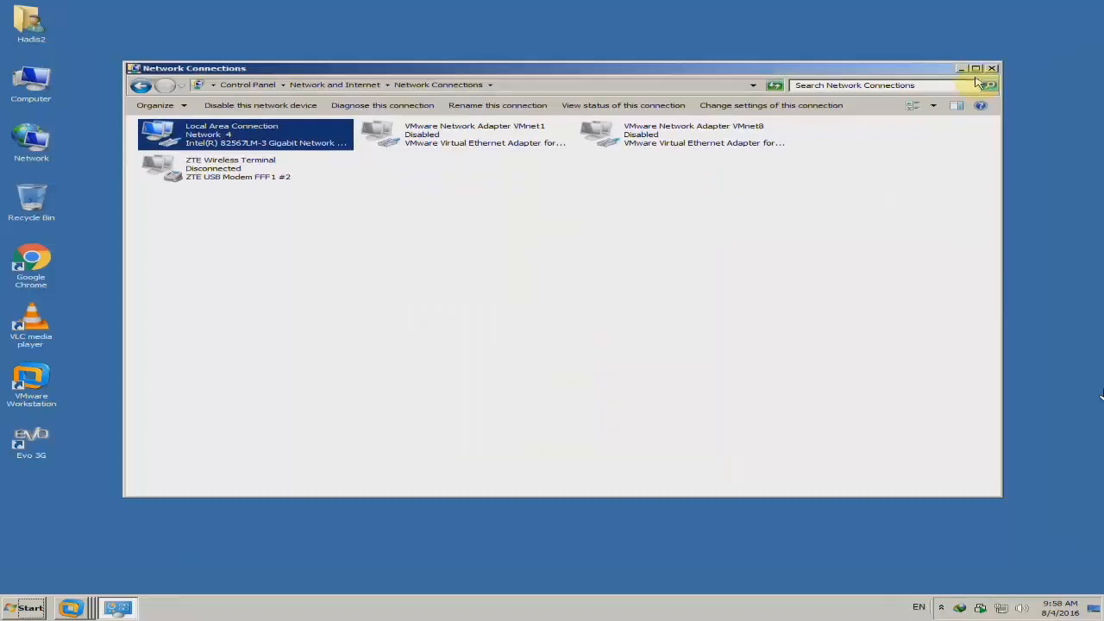
left_click(992, 69)
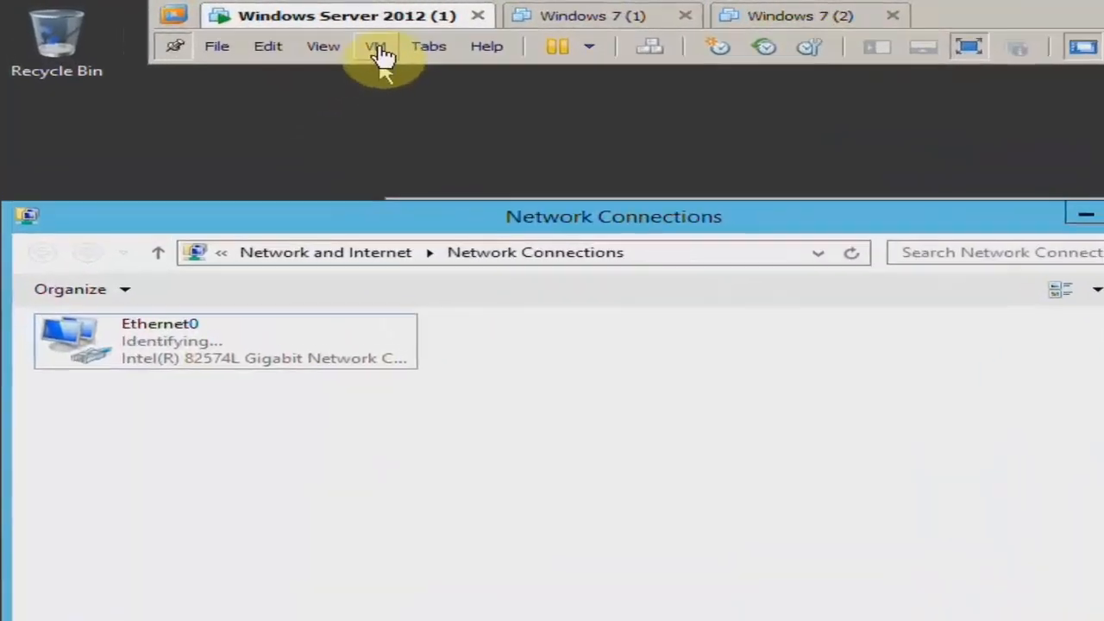
Return to the virtual machine and set its network adapter to Bridged, with the physical network connection state replicated
left_click(382, 53)
left_click(444, 280)
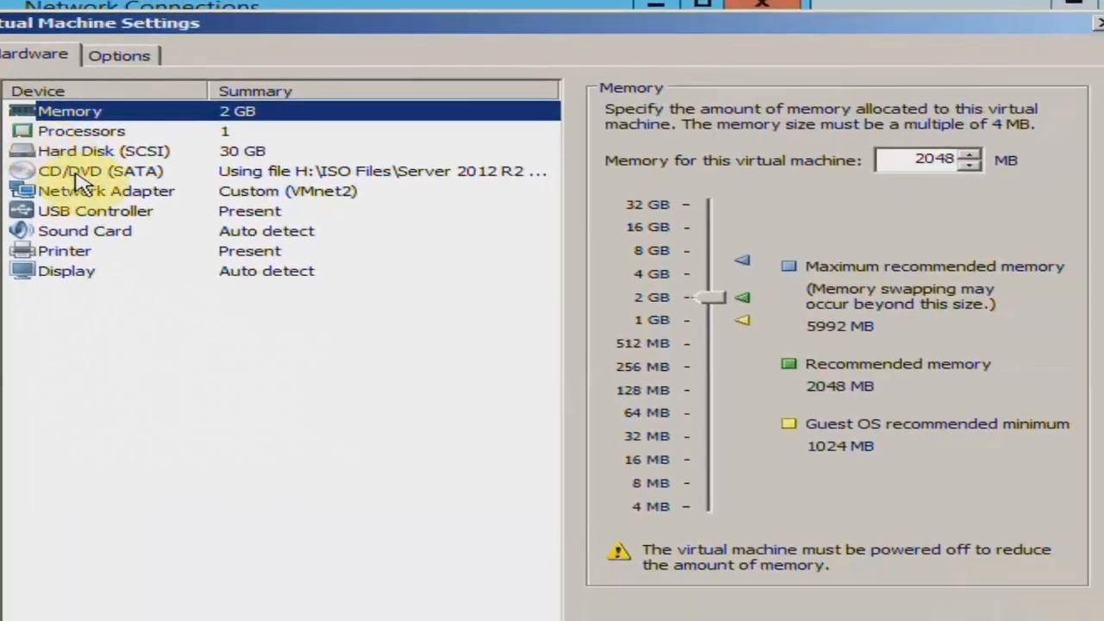
left_click(99, 195)
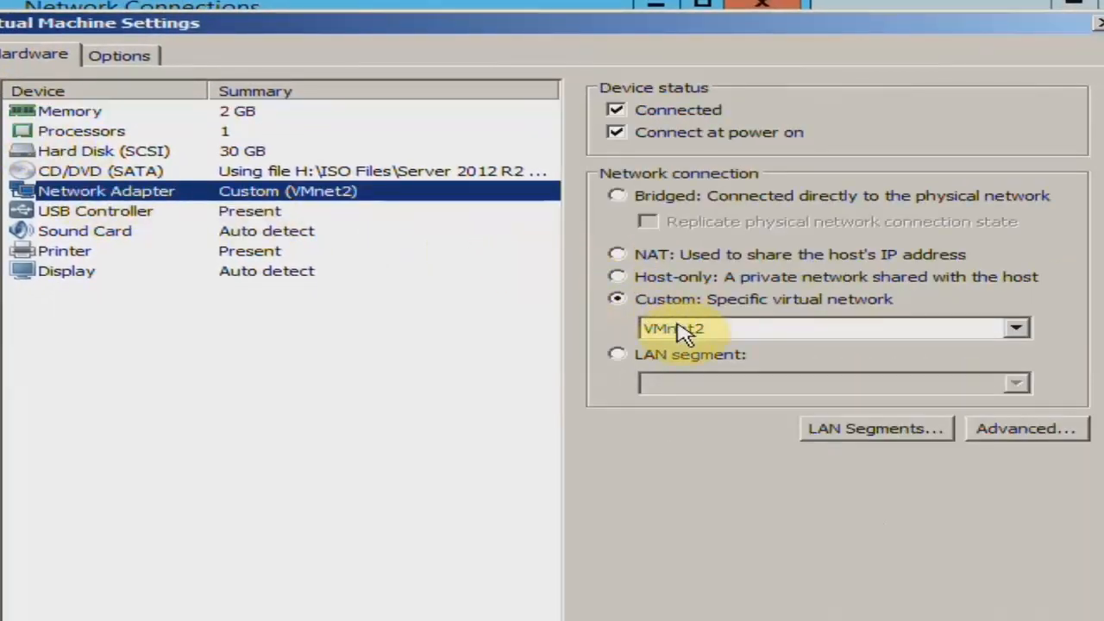
left_click(658, 199)
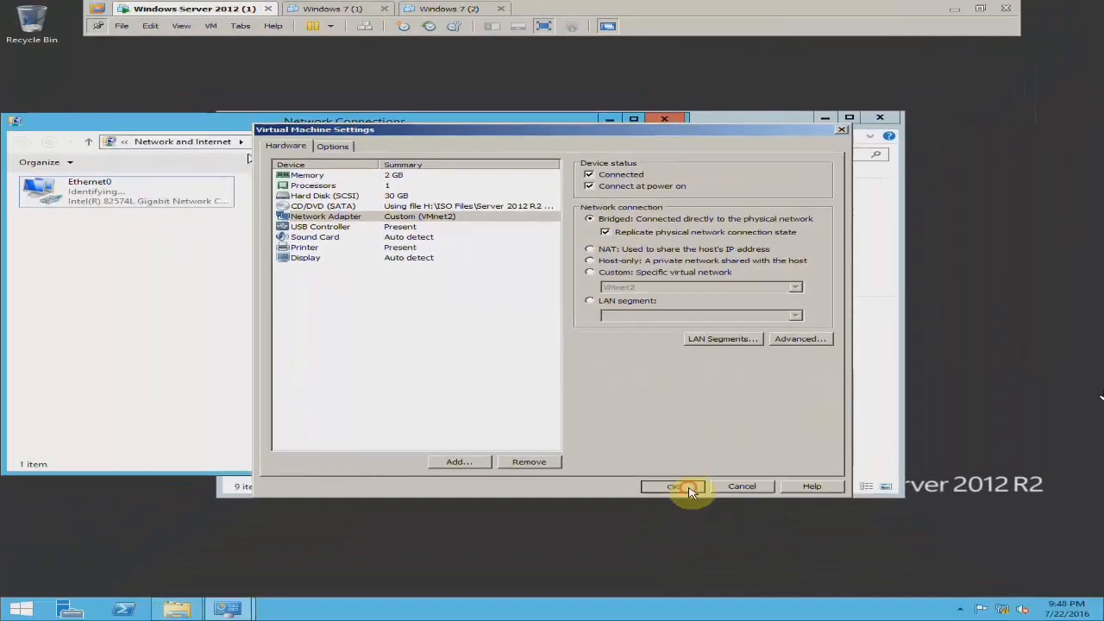
left_click(689, 488)
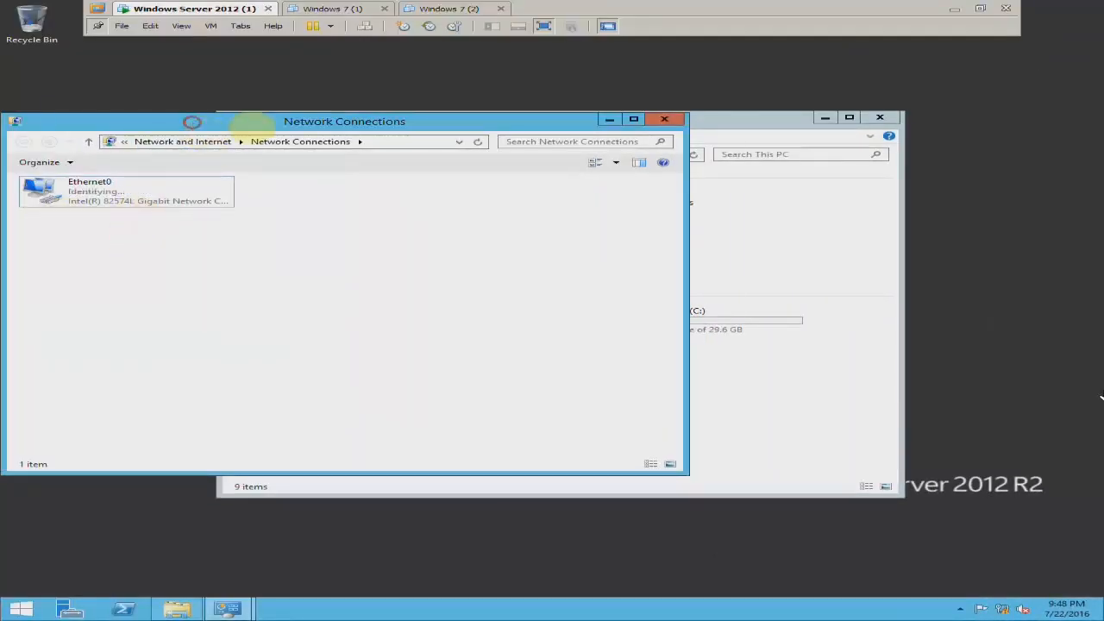
Examine the IPv4 address in the server's Ethernet0 connection details, and close the status dialogs
left_click_drag(246, 119, 293, 114)
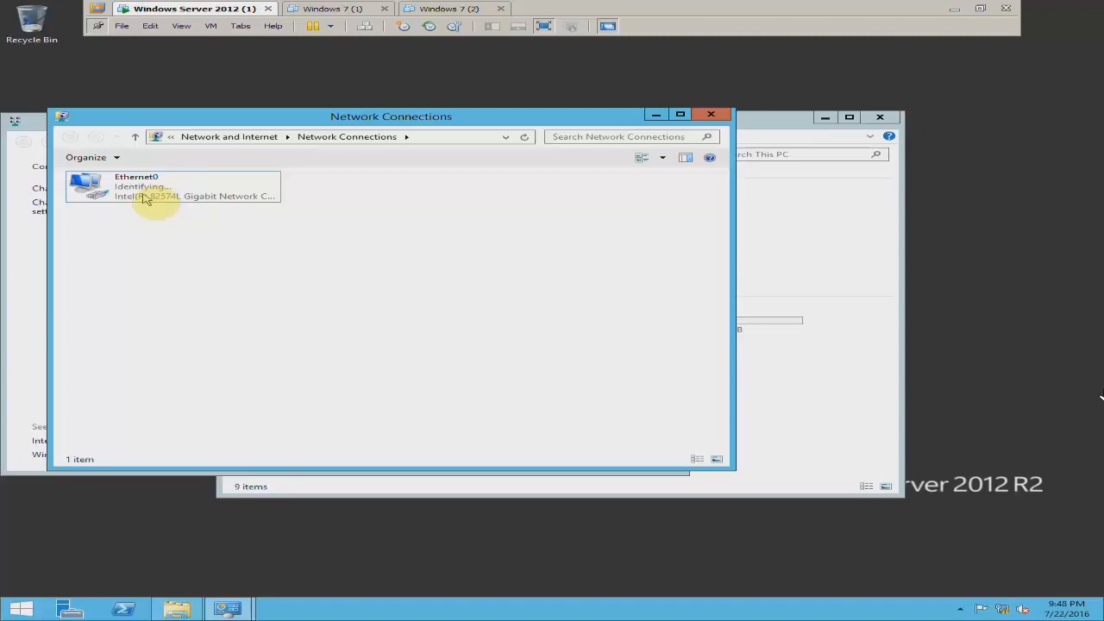
right_click(155, 191)
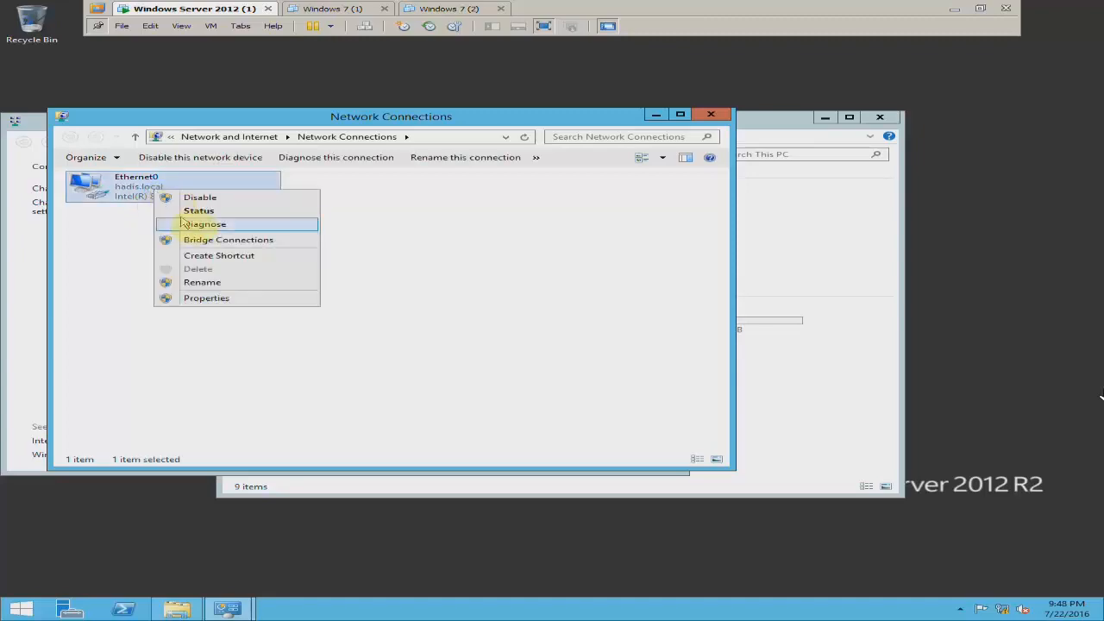
left_click(193, 212)
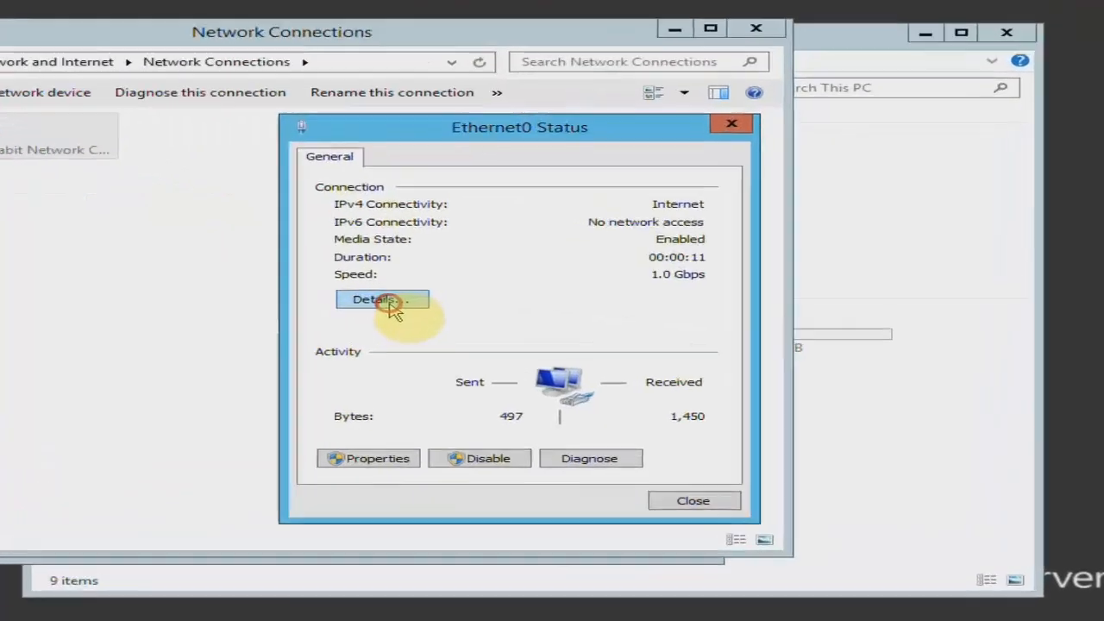
left_click(388, 300)
left_click(556, 264)
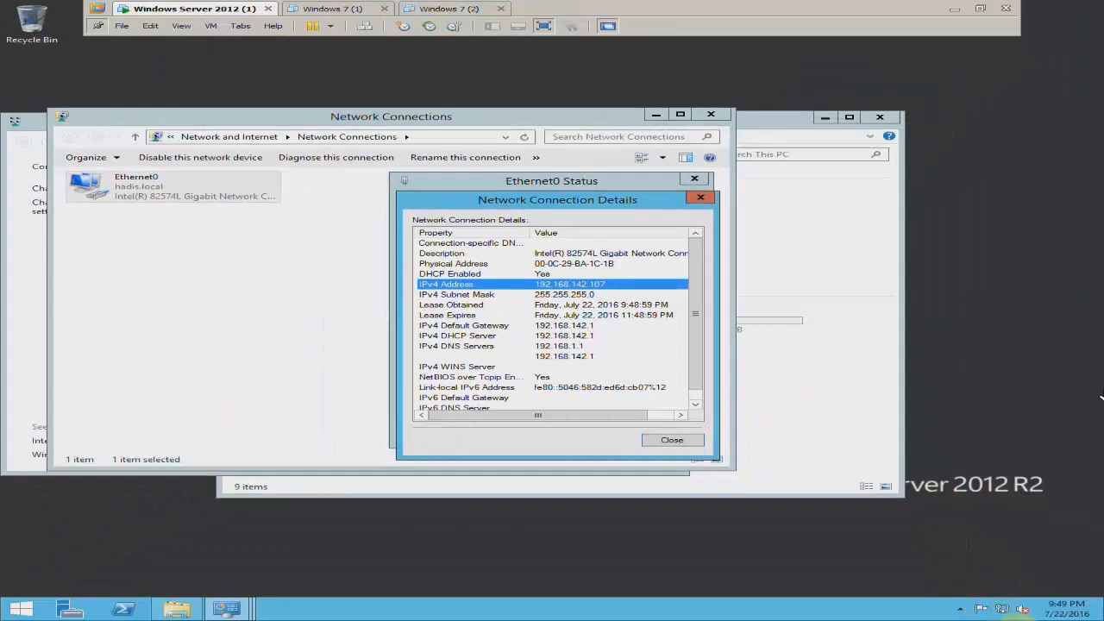
left_click(672, 440)
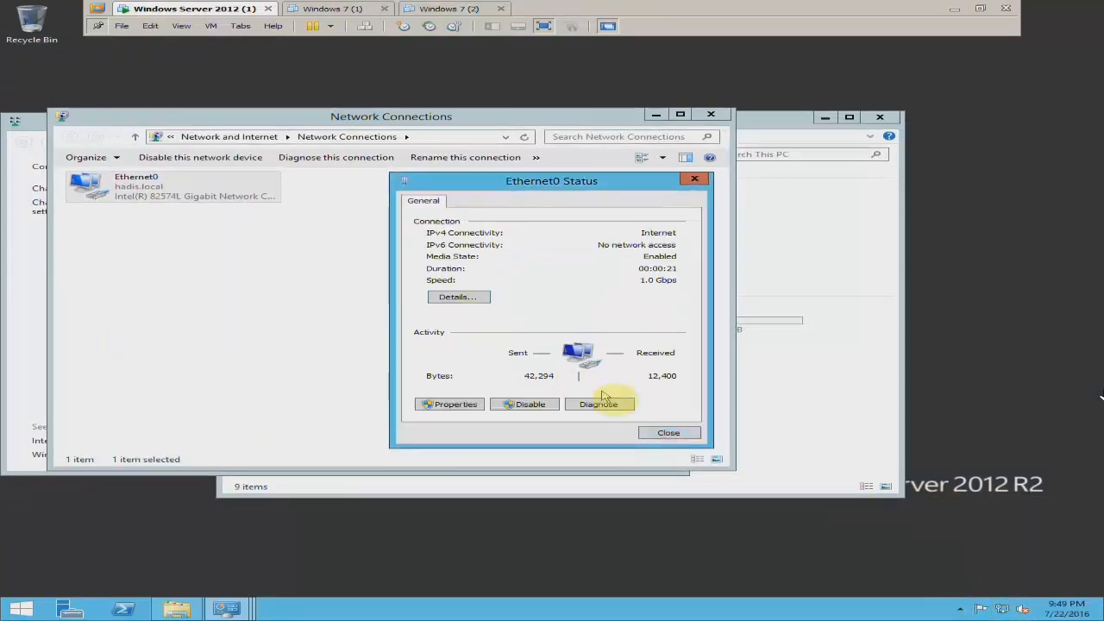
left_click(672, 432)
left_click(483, 320)
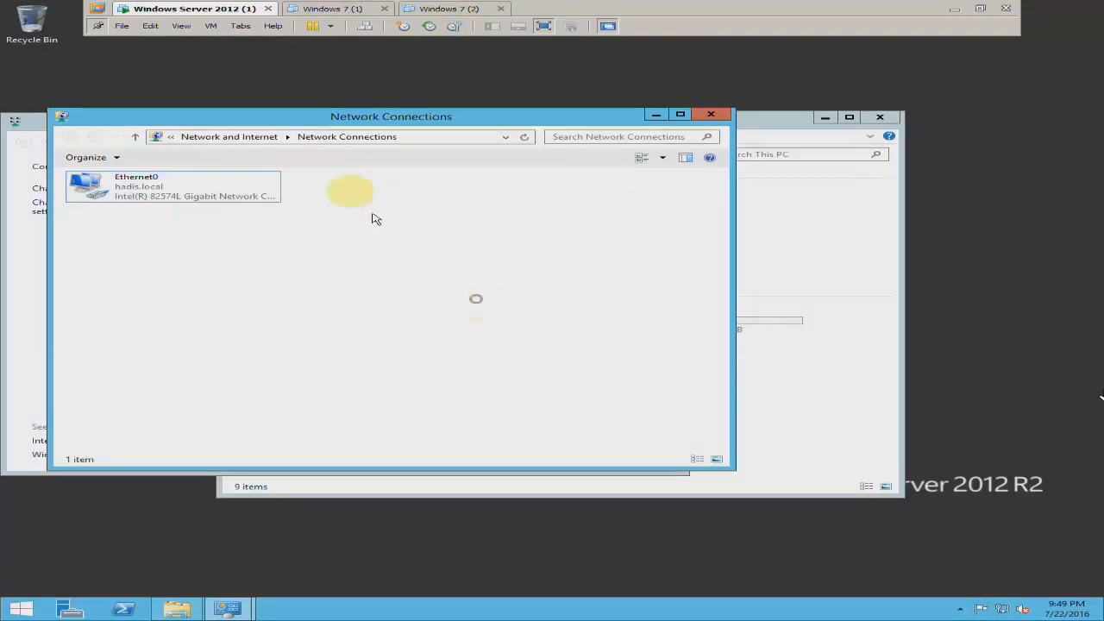
left_click(211, 26)
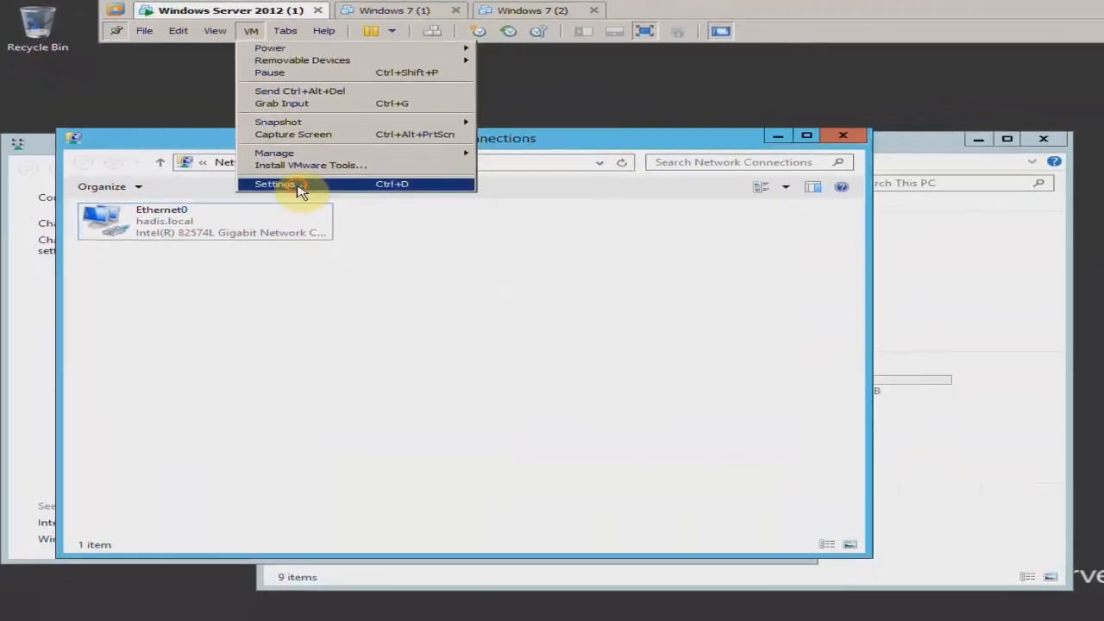
left_click(302, 198)
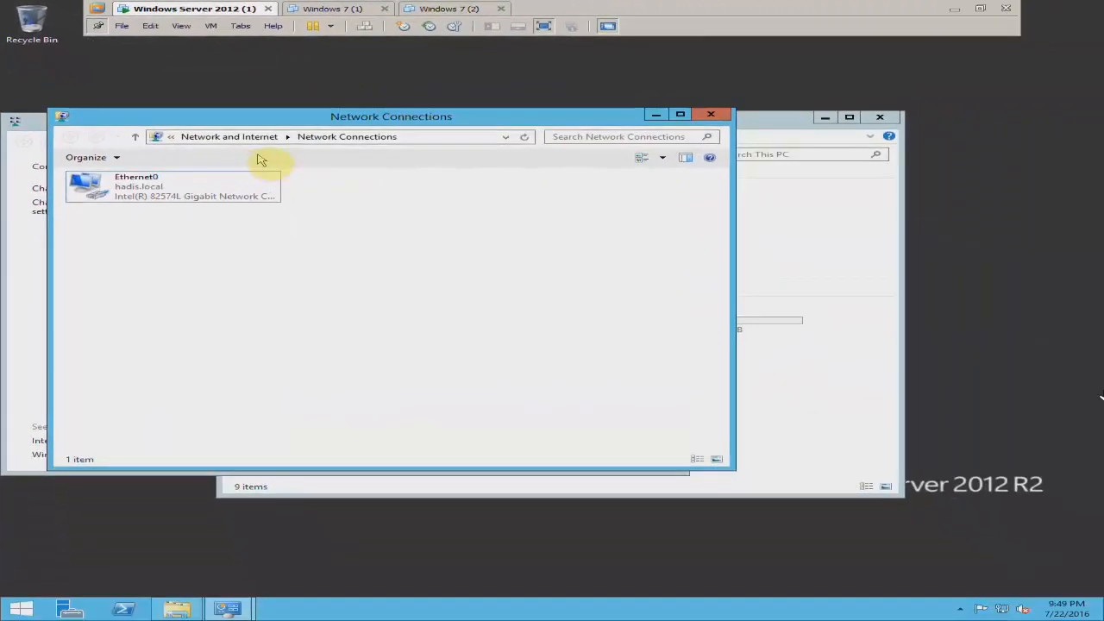
left_click(851, 119)
left_click(568, 127)
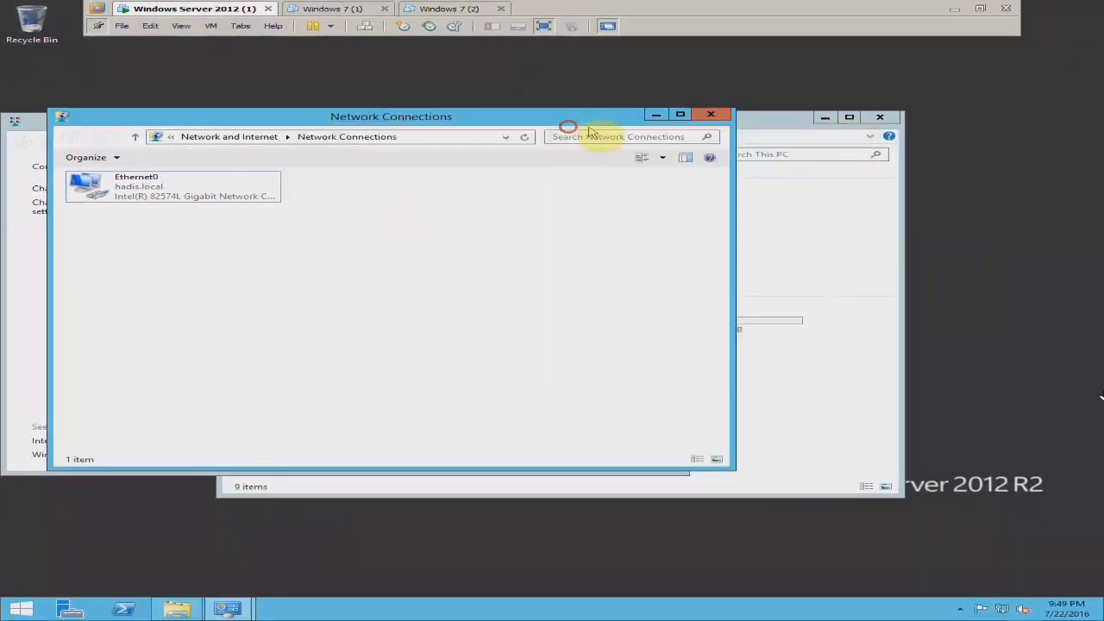
left_click(709, 4)
left_click(980, 8)
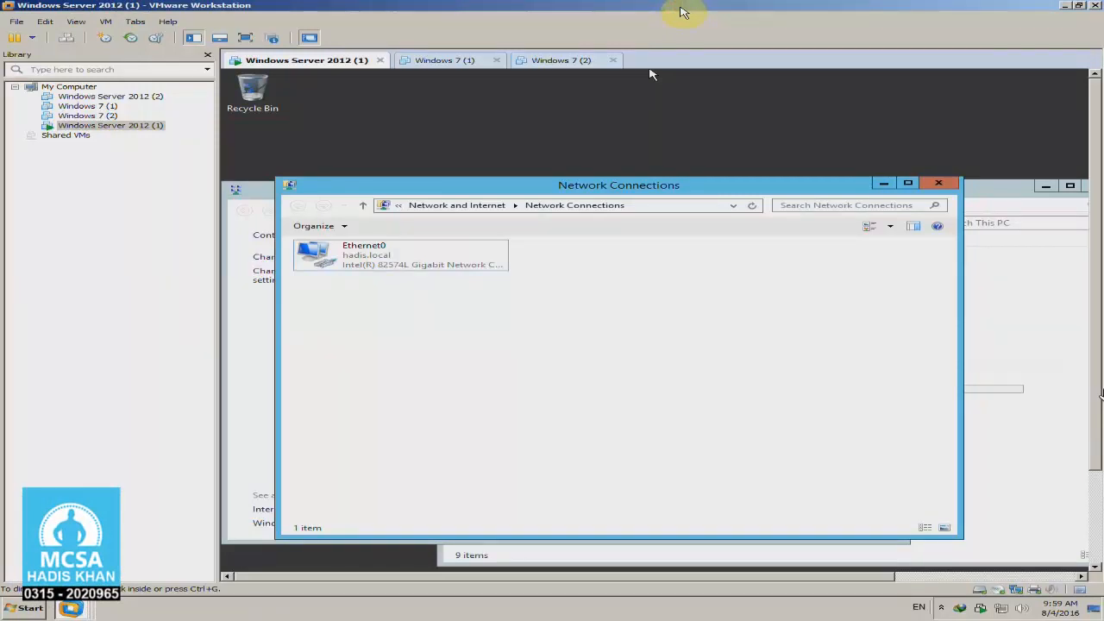
left_click_drag(682, 185, 685, 170)
left_click(597, 261)
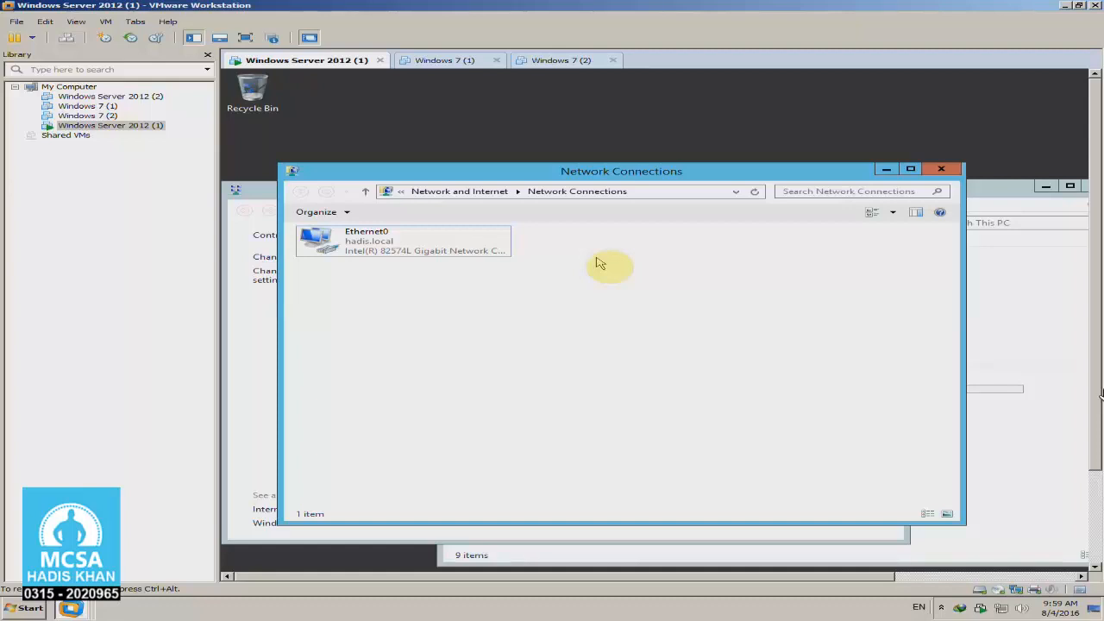
left_click(245, 38)
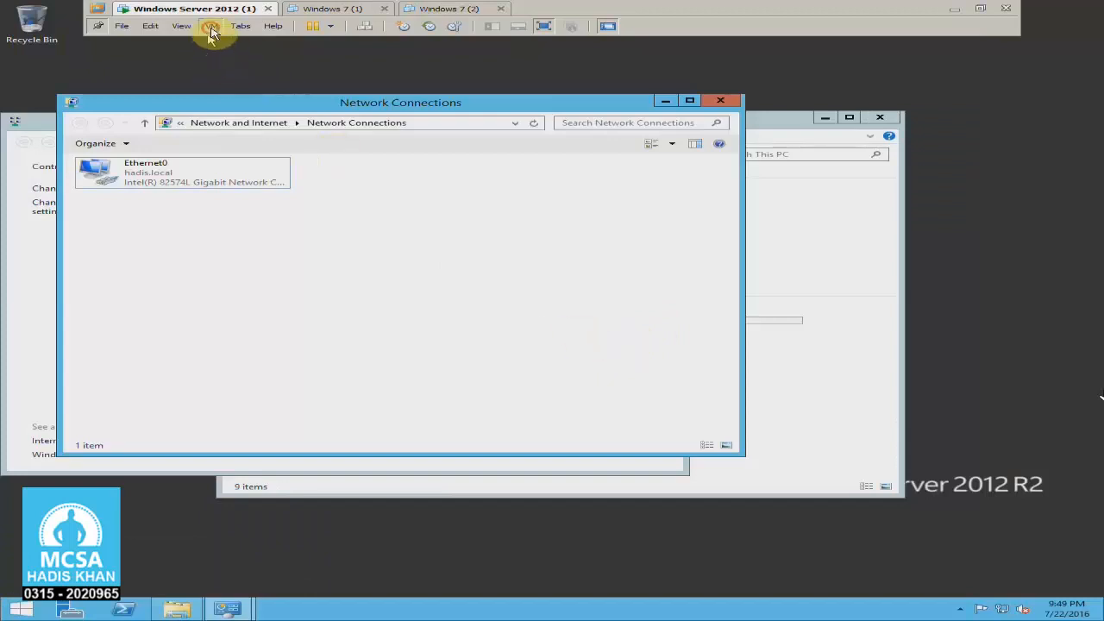
Switch the virtual machine's network adapter to the custom virtual network VMnet0 and apply the settings
left_click(211, 26)
left_click(248, 156)
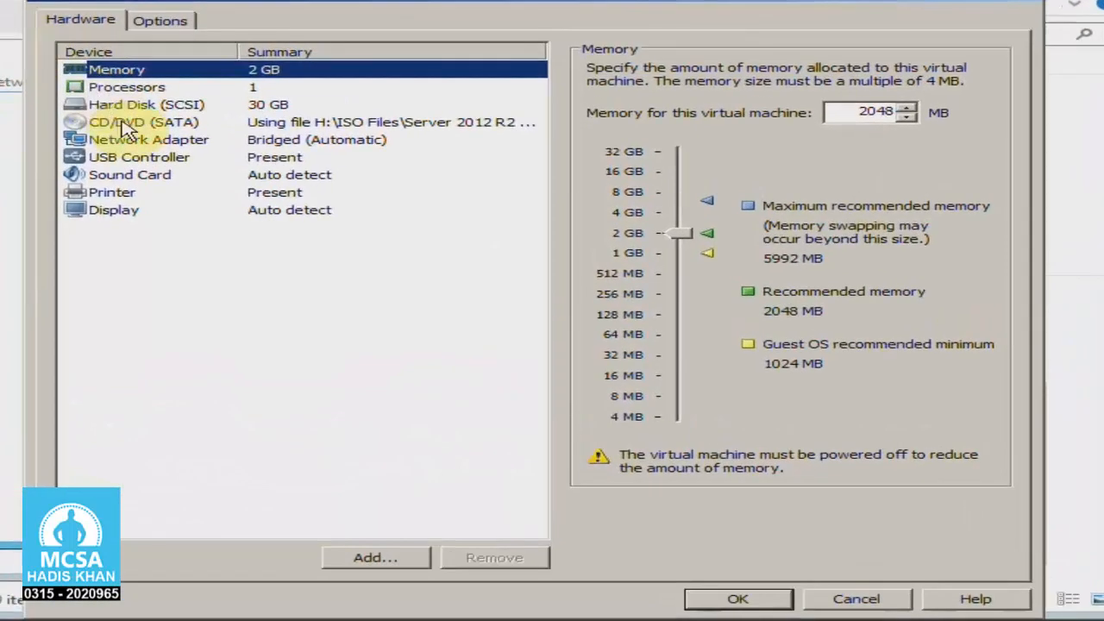
left_click(321, 217)
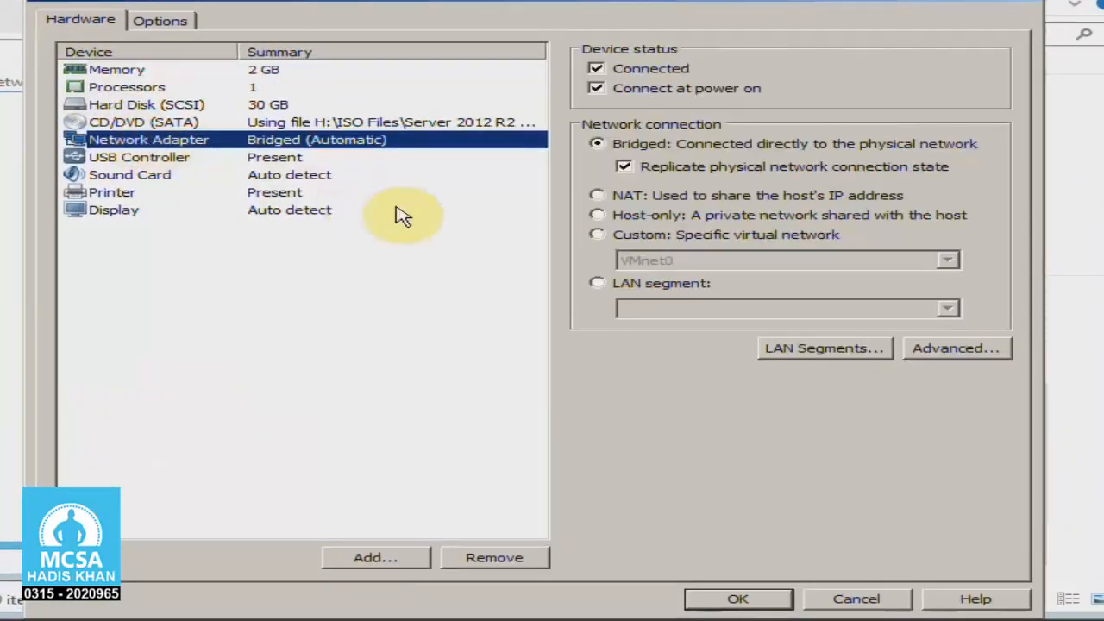
left_click(671, 240)
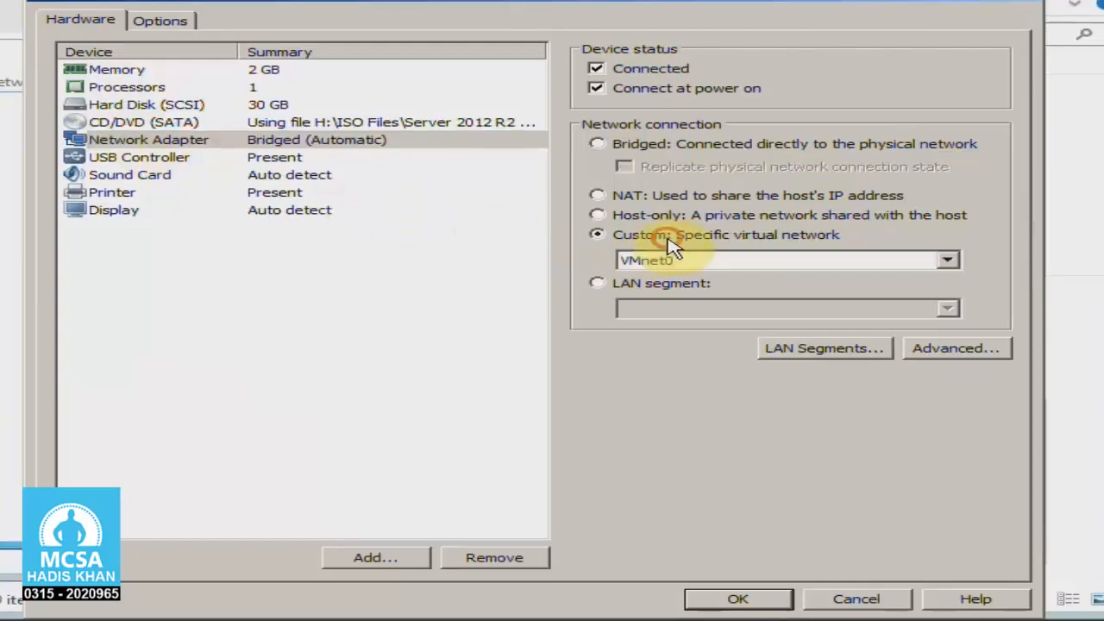
left_click(680, 261)
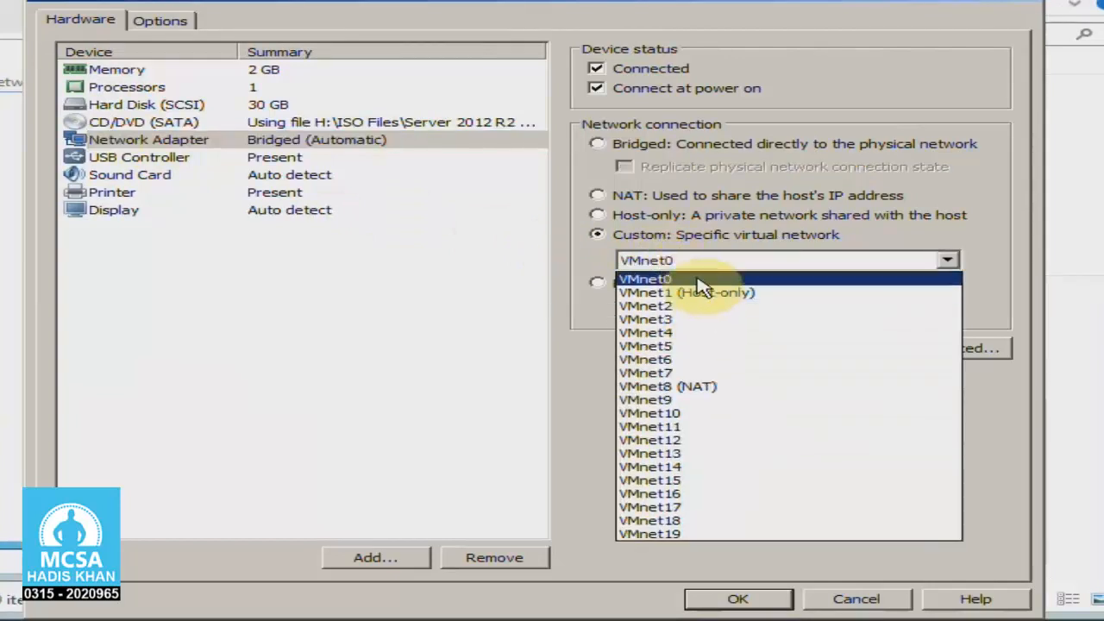
left_click(699, 281)
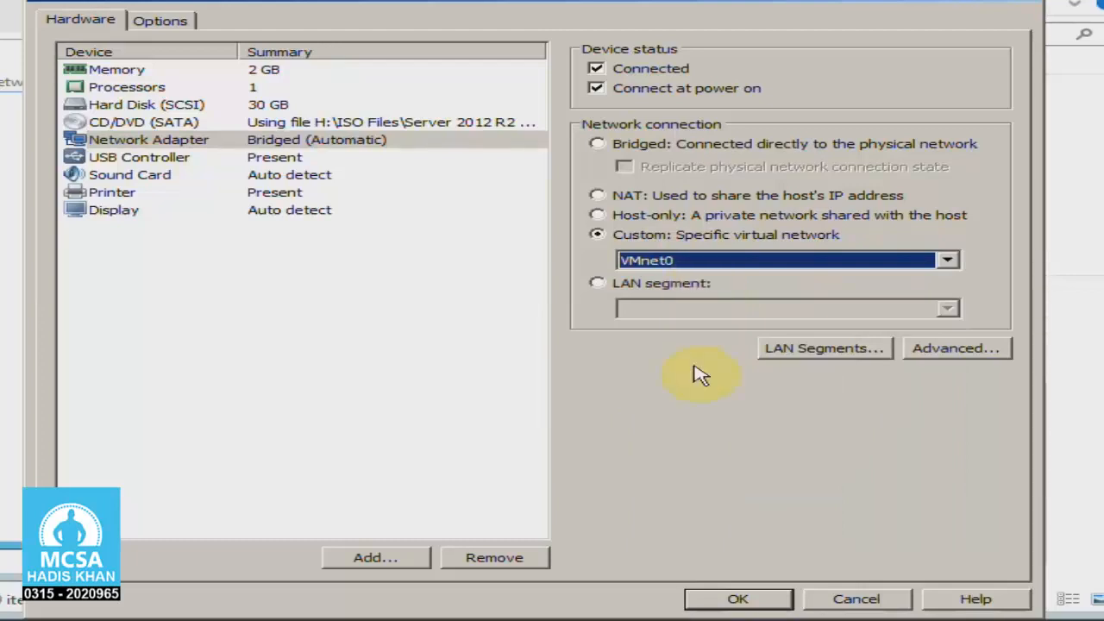
left_click(747, 598)
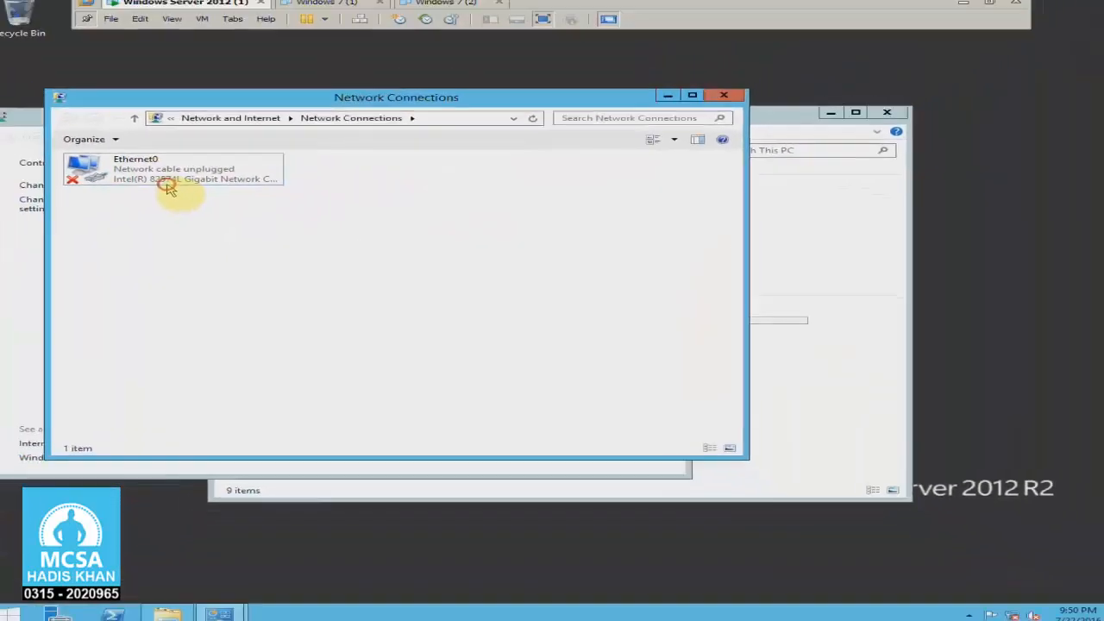
Examine the IPv4 address in the server's Ethernet0 connection details under the custom network, and close the details
left_click(179, 184)
right_click(186, 186)
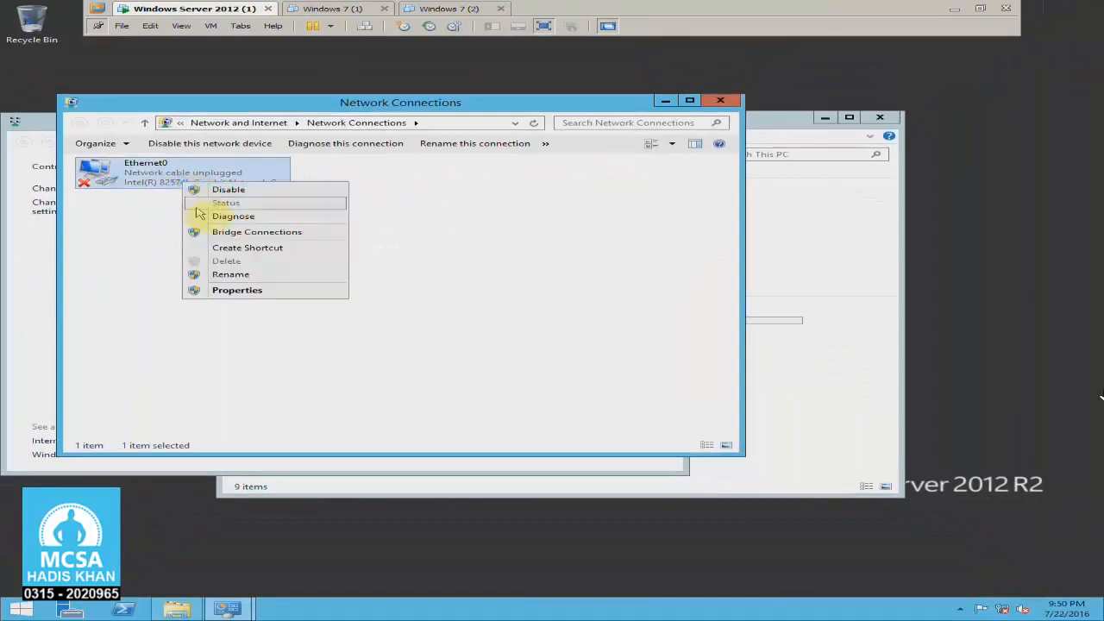
left_click(178, 216)
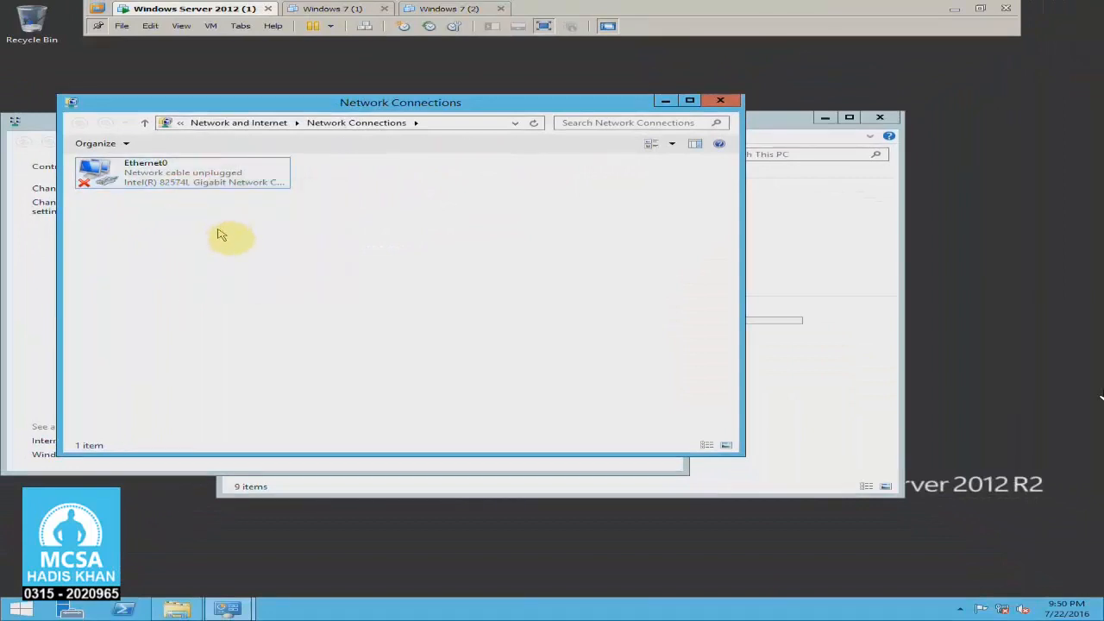
left_click(210, 179)
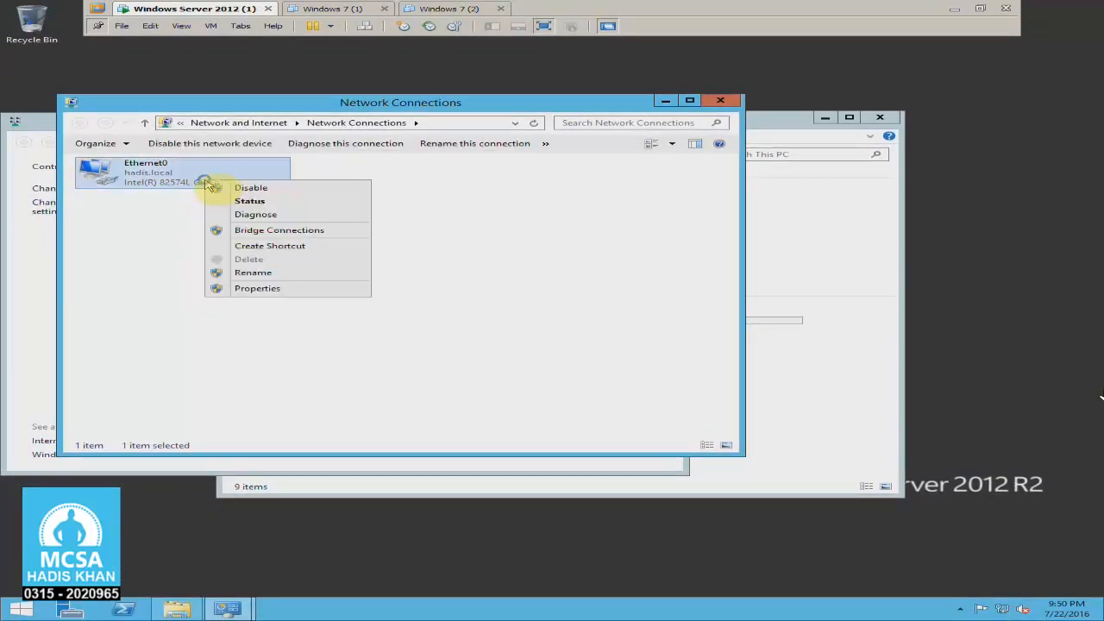
right_click(206, 181)
left_click(250, 201)
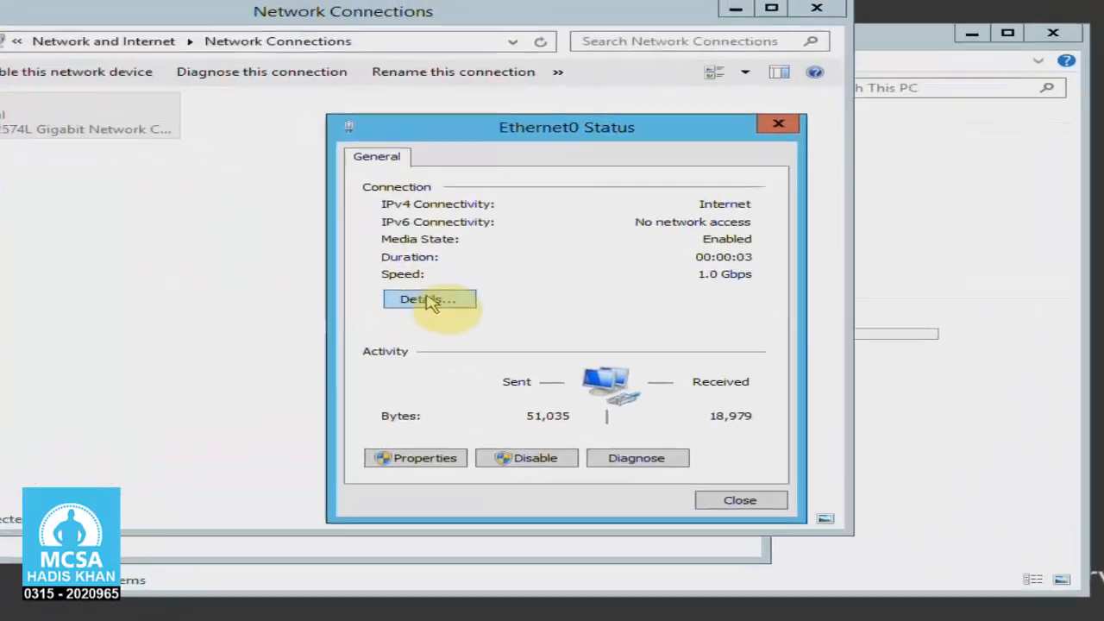
left_click(457, 298)
left_click(673, 278)
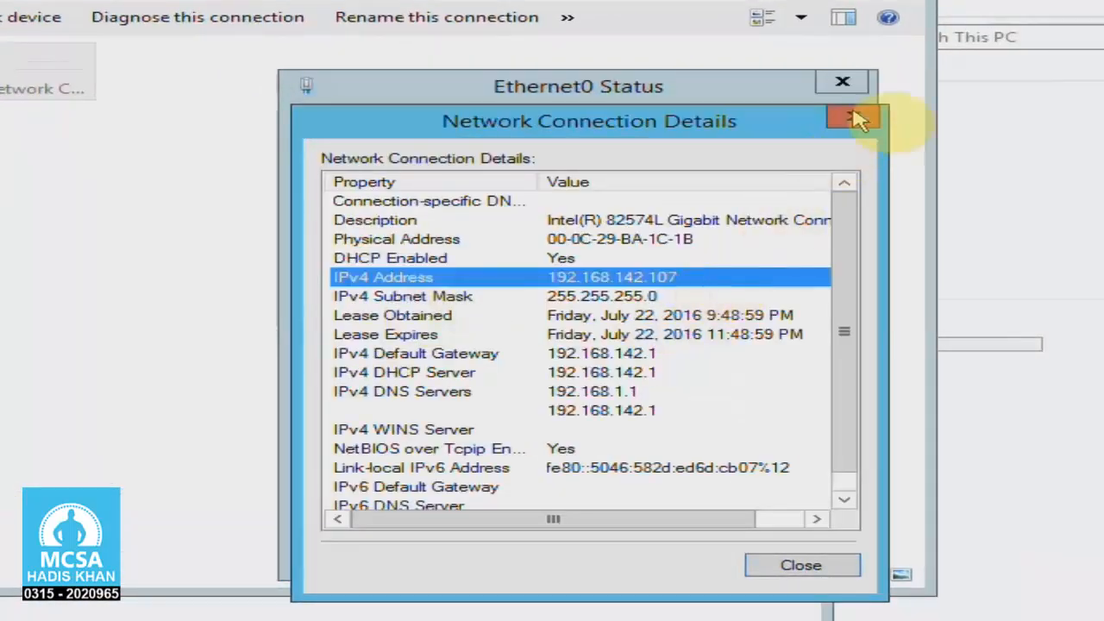
left_click(854, 115)
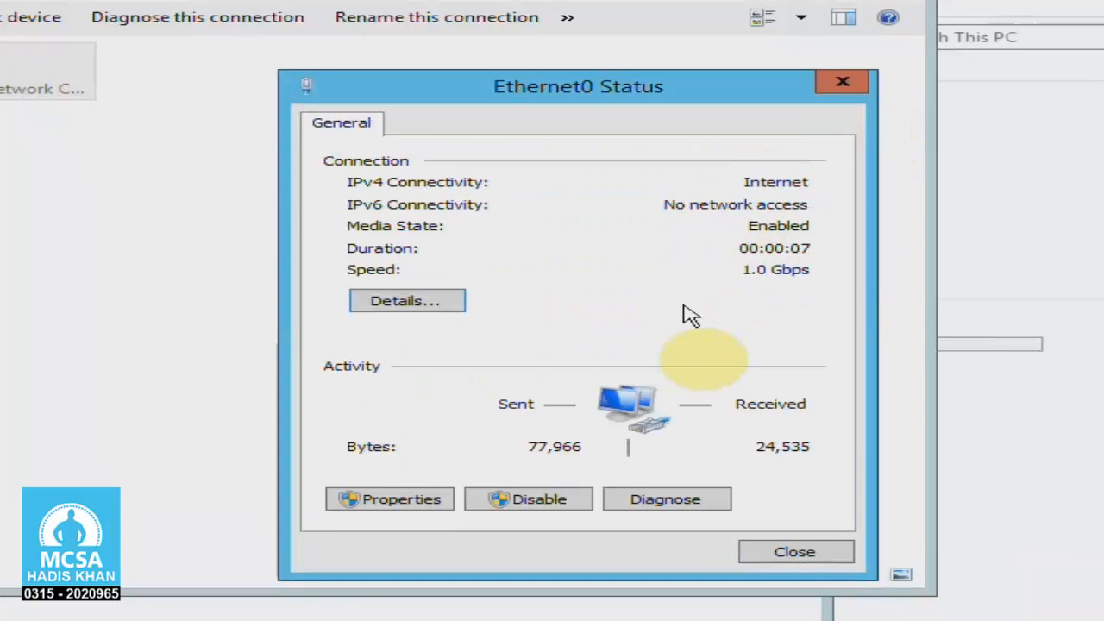
Assign Ethernet0 the static IPv4 address 10.0.0.10, subnet mask 255.0.0.0 and preferred DNS server 10.0.0.10, and close the connection dialogs
left_click(355, 496)
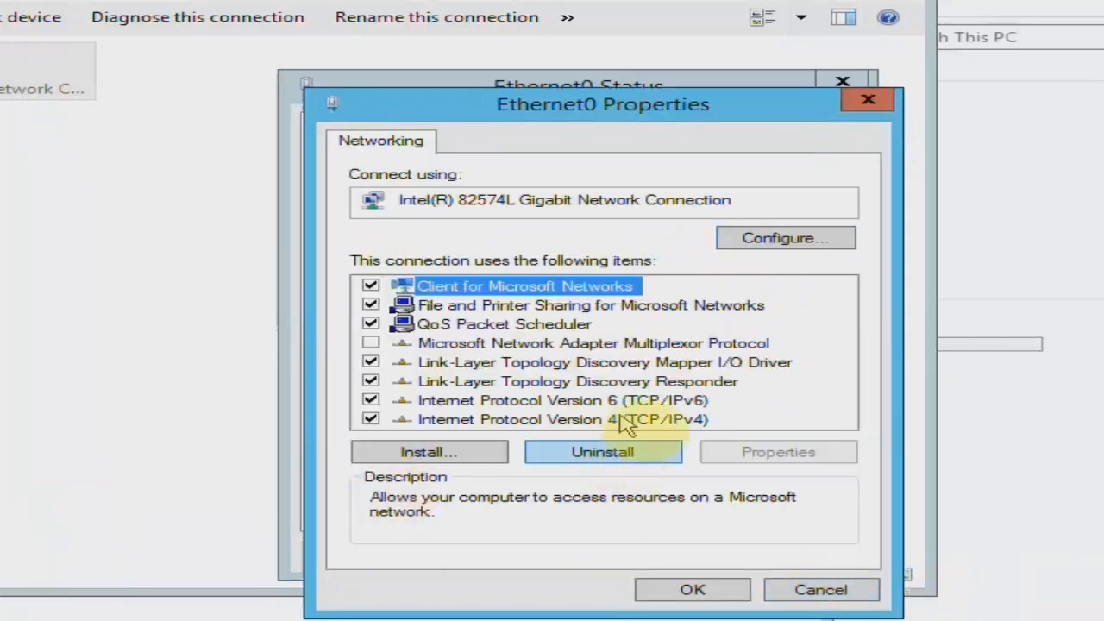
double_click(630, 420)
left_click(604, 352)
left_click(733, 378)
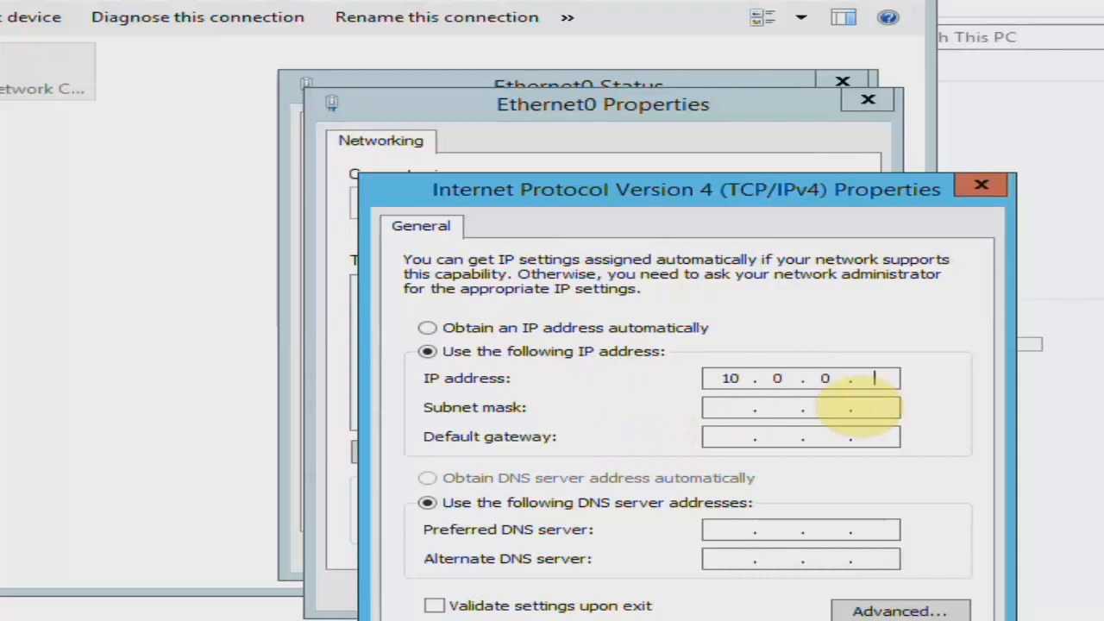
key("Tab")
key("Tab")
key("Tab")
key("Tab")
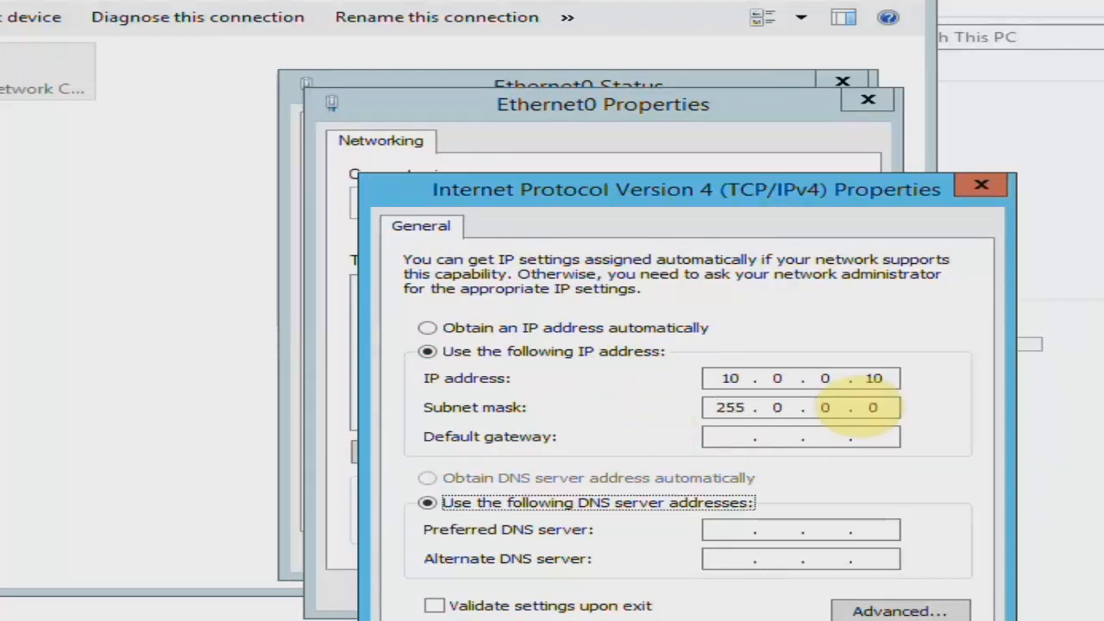
type("10.0.0.10")
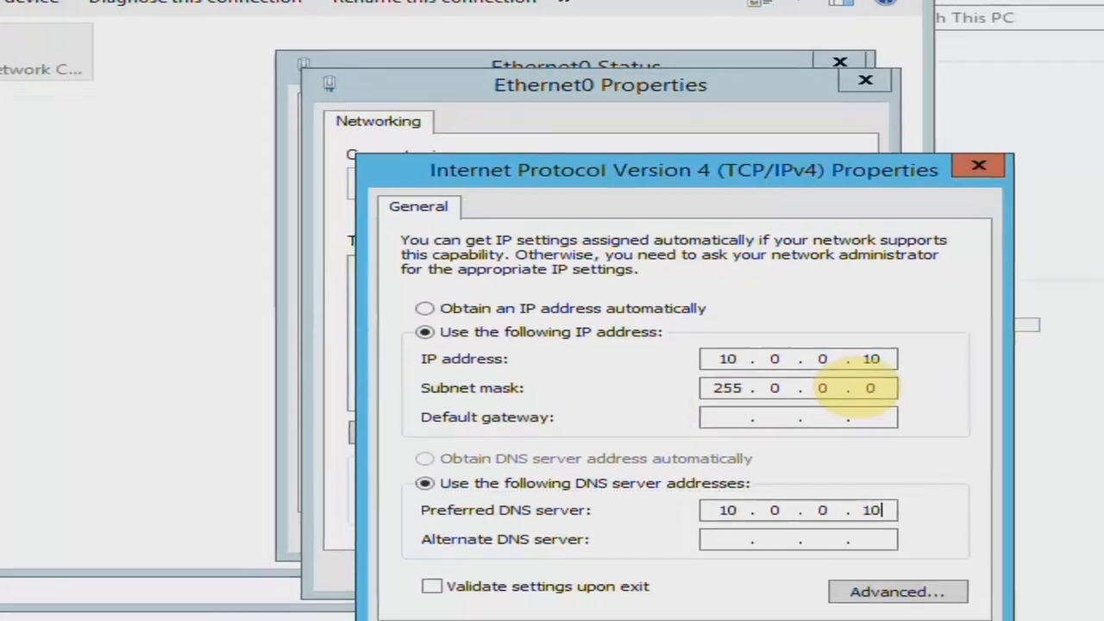
left_click(783, 584)
left_click(682, 472)
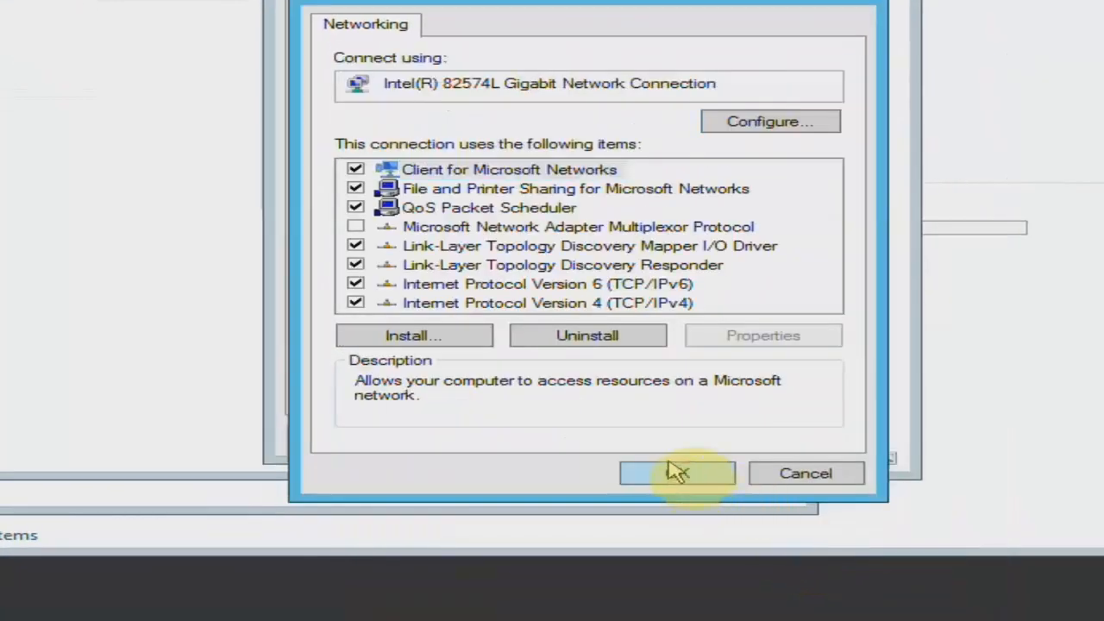
left_click(763, 435)
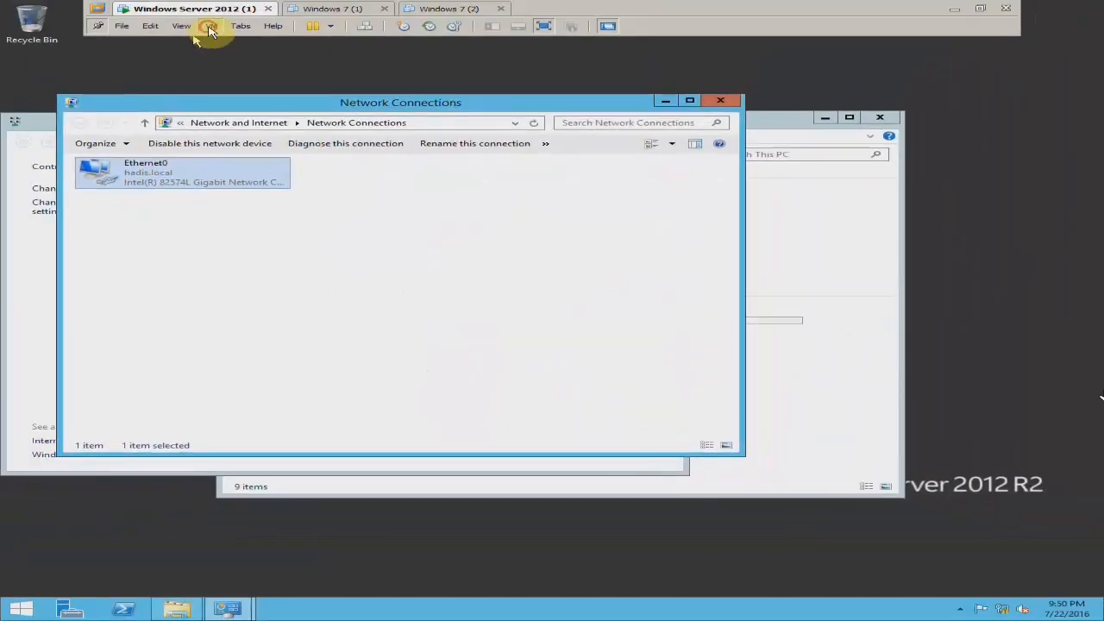
Review the custom network choice in the server's network adapter settings, keeping VMnet0 selected
left_click(209, 26)
left_click(226, 160)
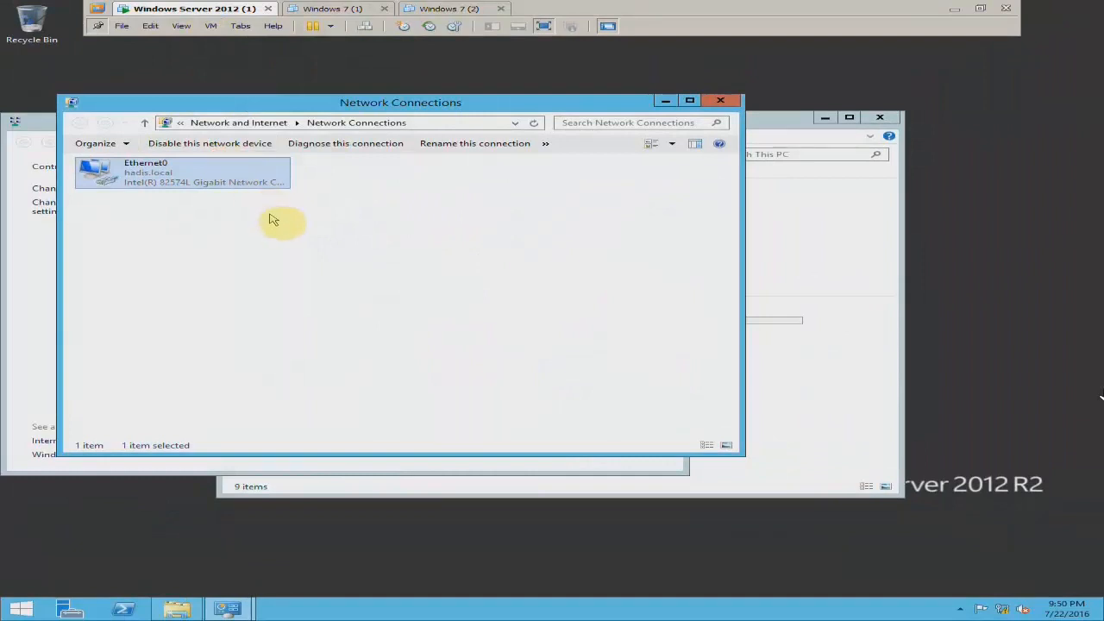
left_click(336, 218)
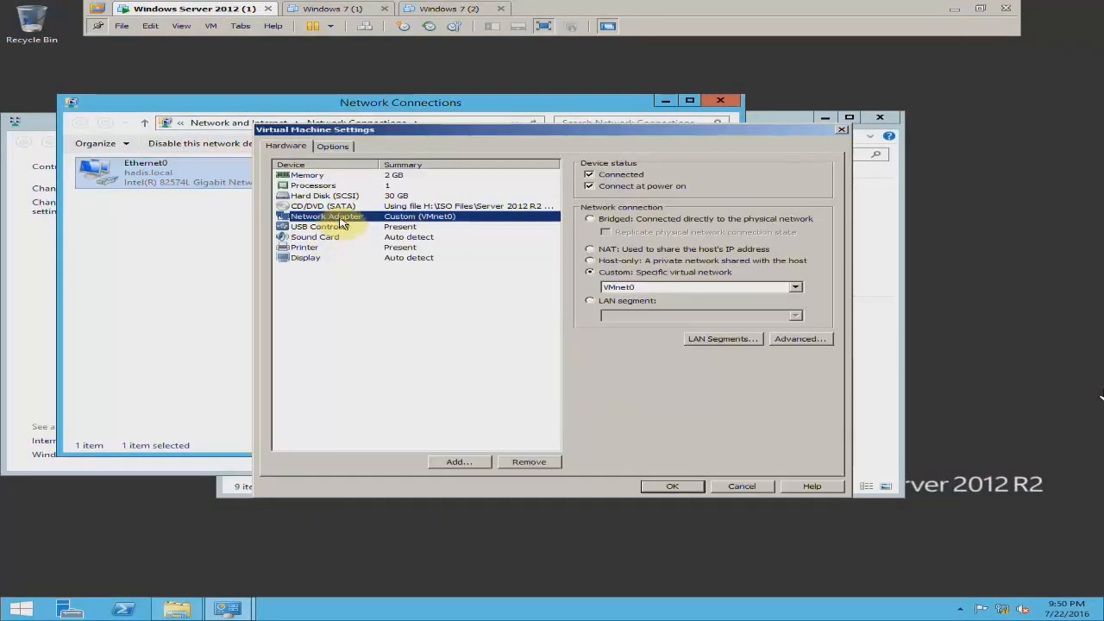
left_click(619, 286)
left_click(611, 295)
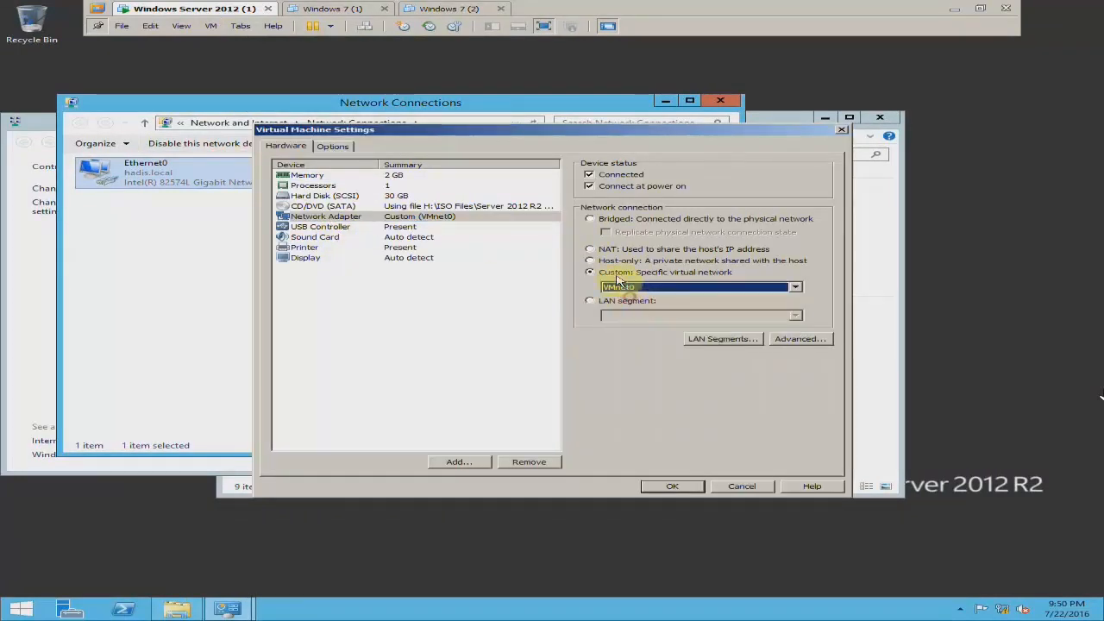
left_click(656, 486)
Examine the manually assigned IPv4 address and subnet mask in the Ethernet0 details, and close the Network Connections windows
right_click(201, 193)
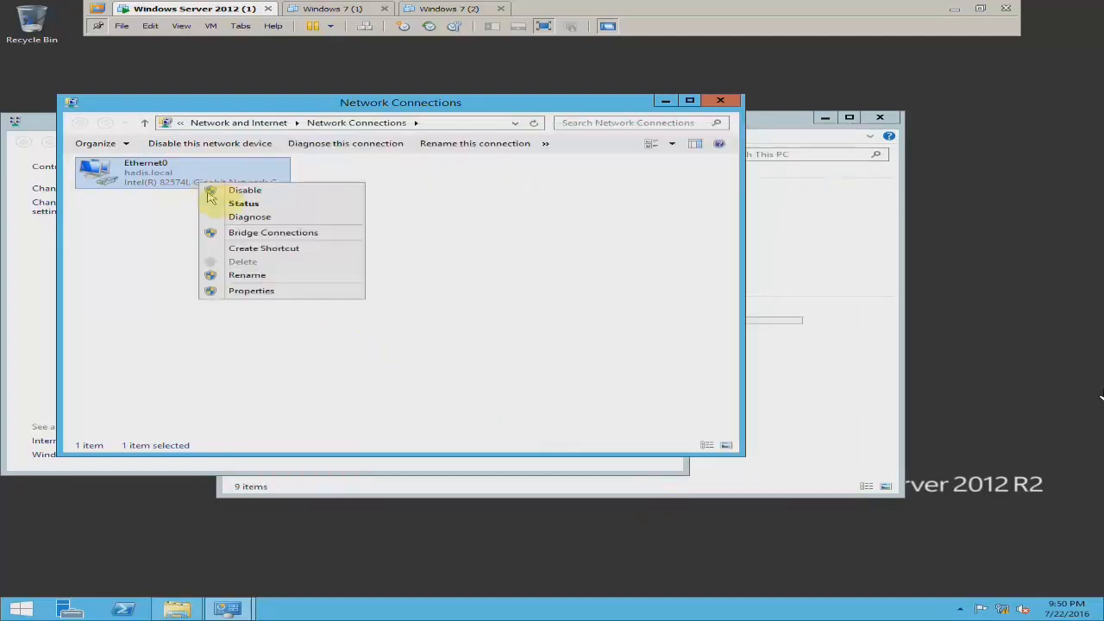
left_click(216, 202)
left_click(451, 363)
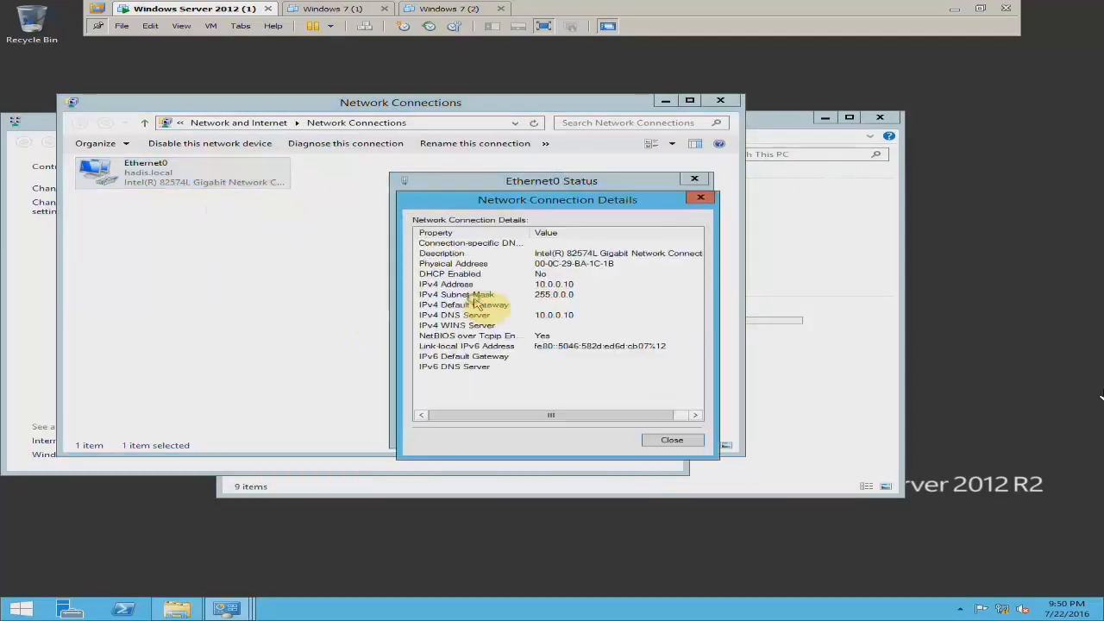
left_click(561, 294)
left_click(560, 284)
left_click(701, 198)
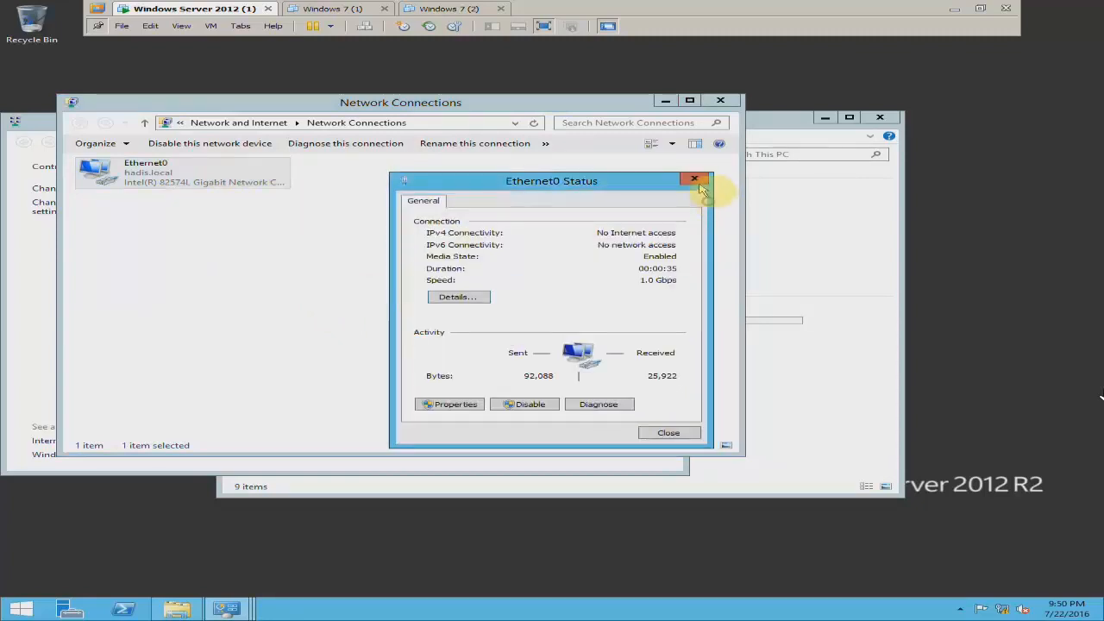
left_click(695, 179)
left_click(732, 100)
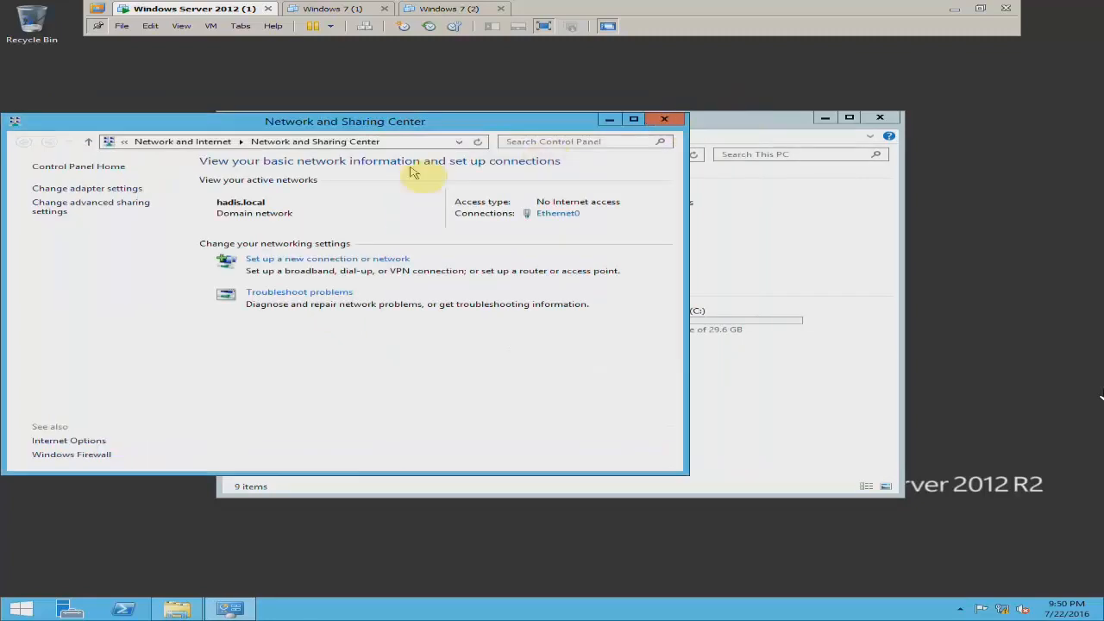
Restore the Windows 7 (1) virtual machine to its "Fresh" snapshot
left_click(333, 8)
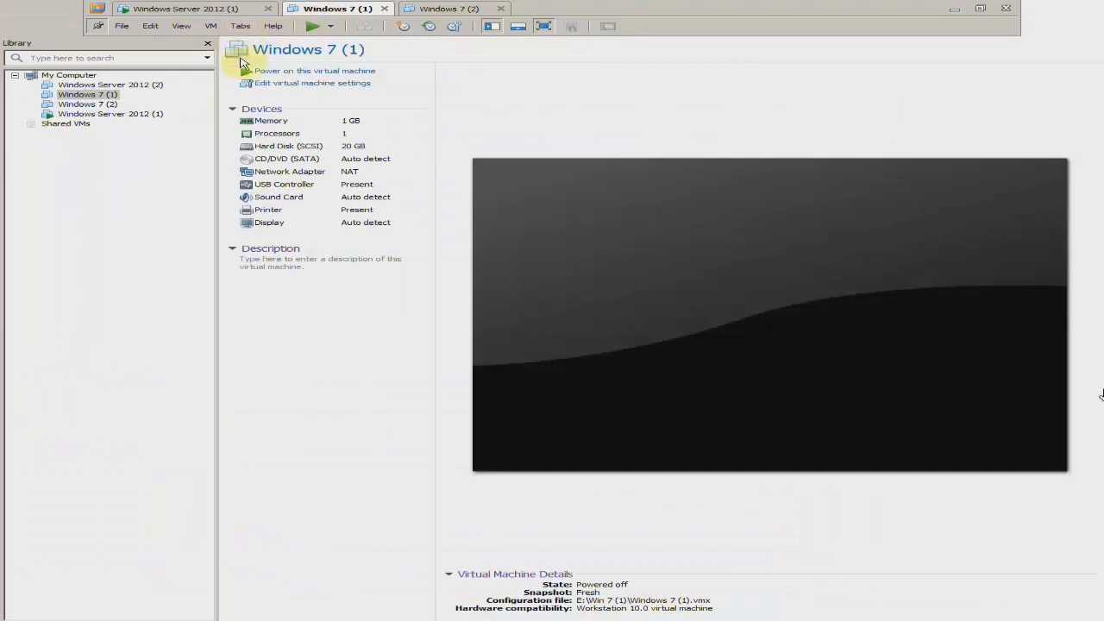
left_click(211, 26)
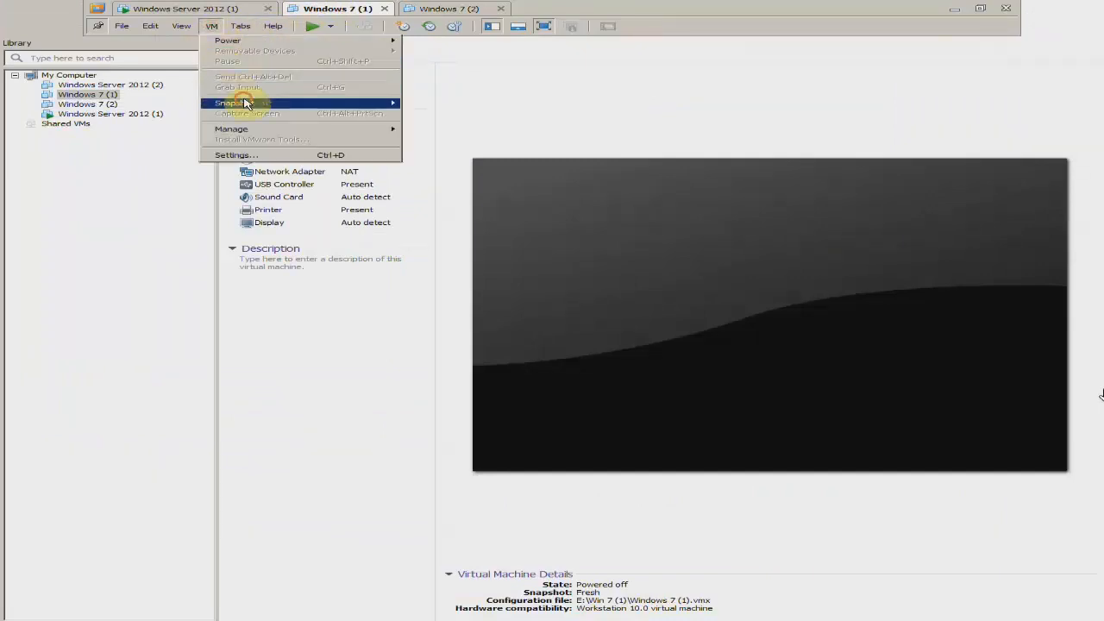
mouse_move(365, 103)
left_click(439, 145)
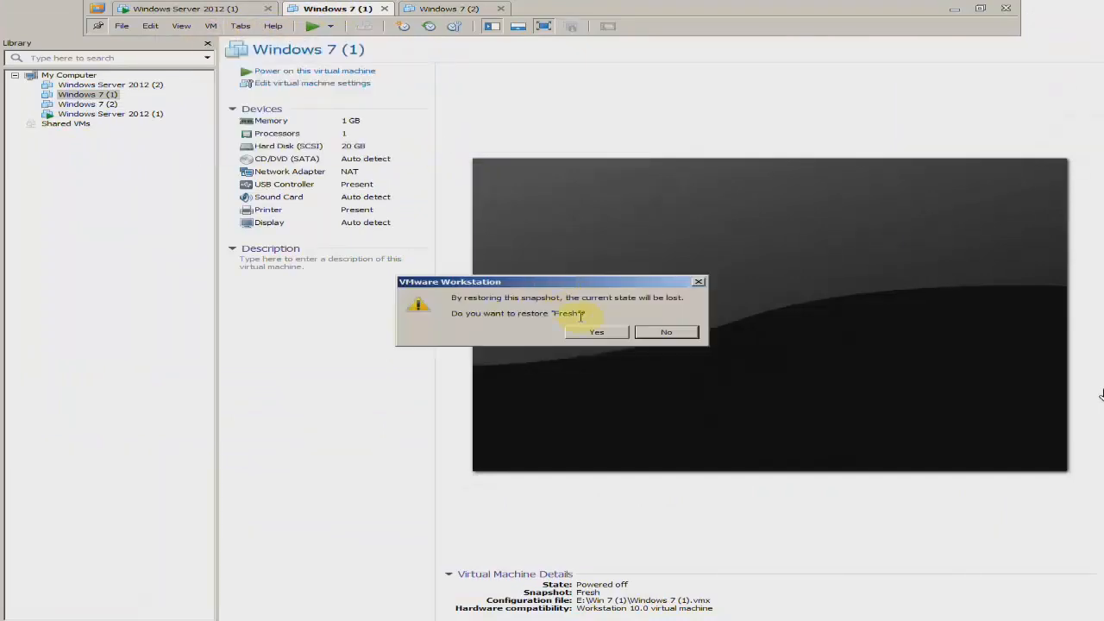
left_click(598, 333)
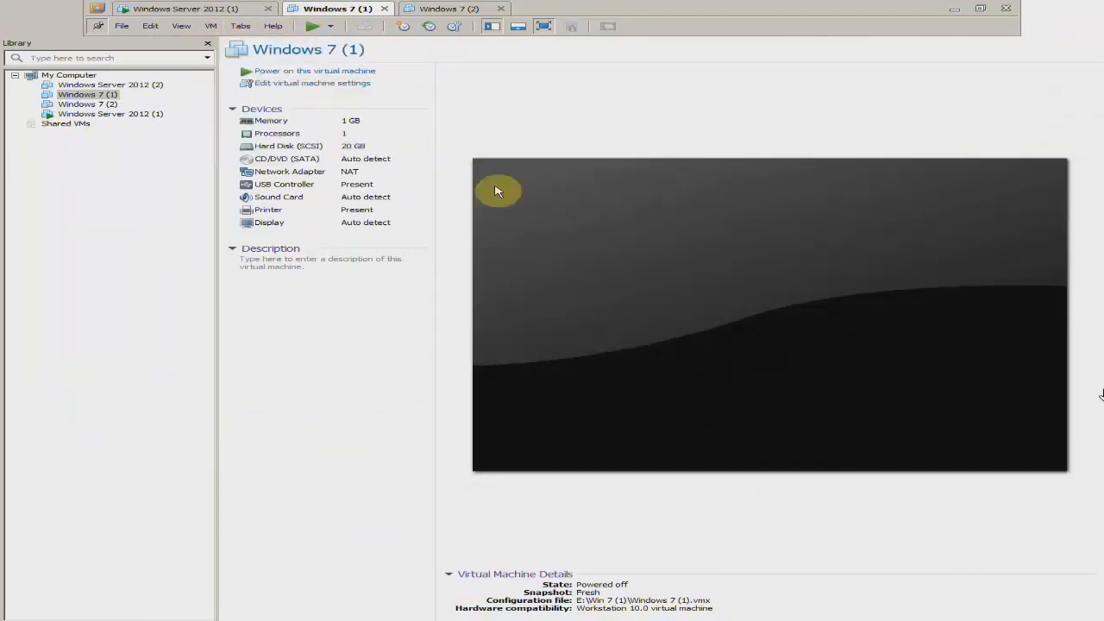
Start the Windows 7 (2) virtual machine and resume Windows 7 (1), ending on the Windows 7 (1) desktop
left_click(440, 8)
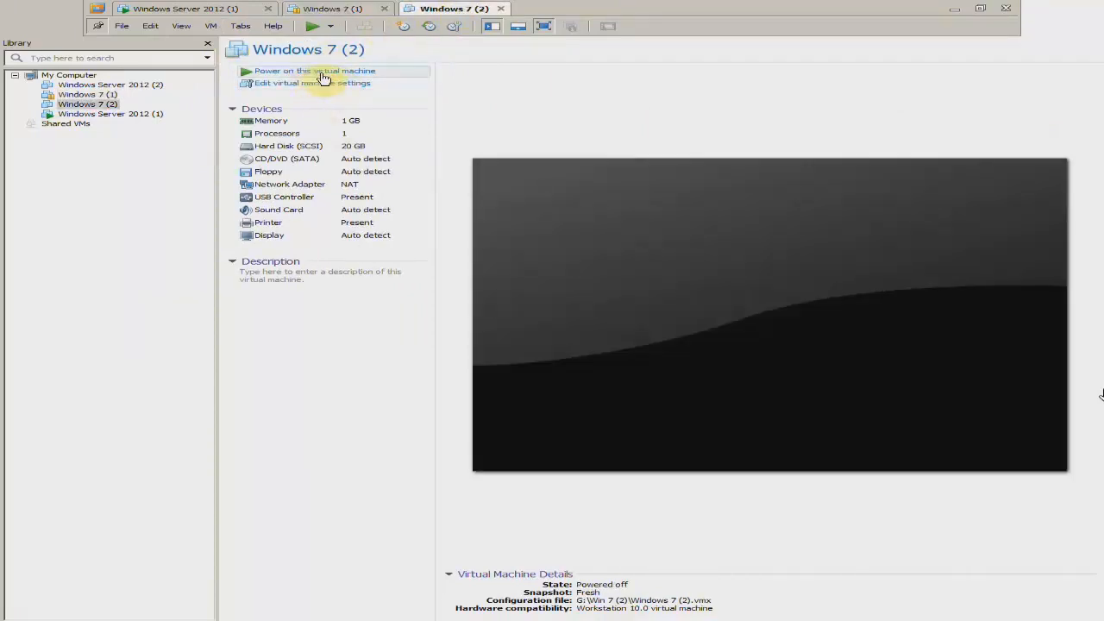
left_click(390, 74)
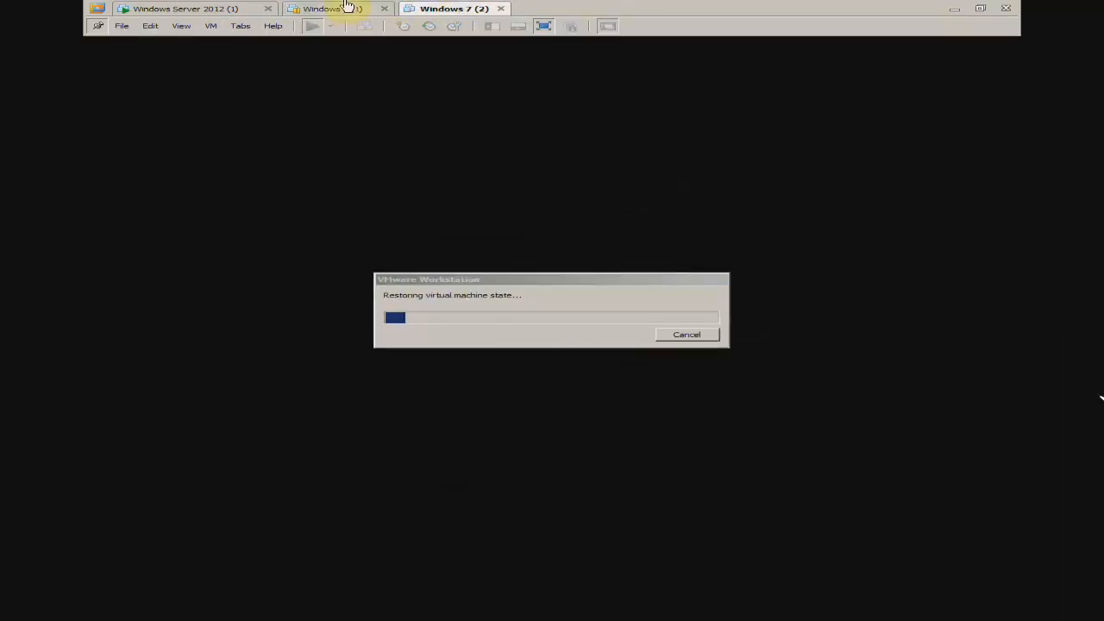
left_click(344, 8)
left_click(183, 7)
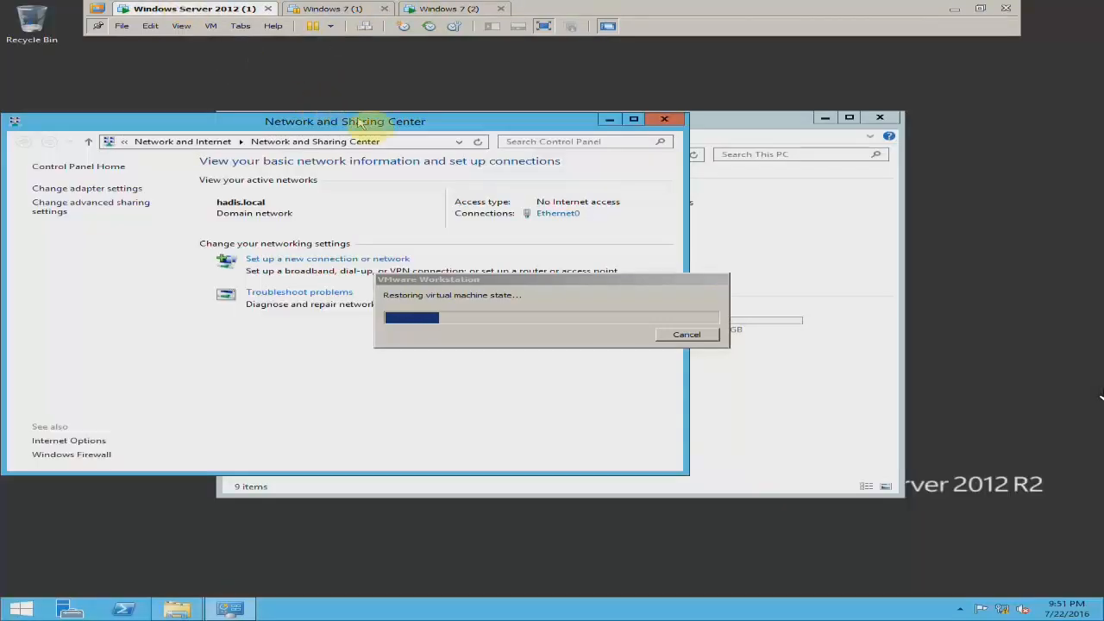
left_click_drag(372, 116, 425, 109)
left_click(359, 9)
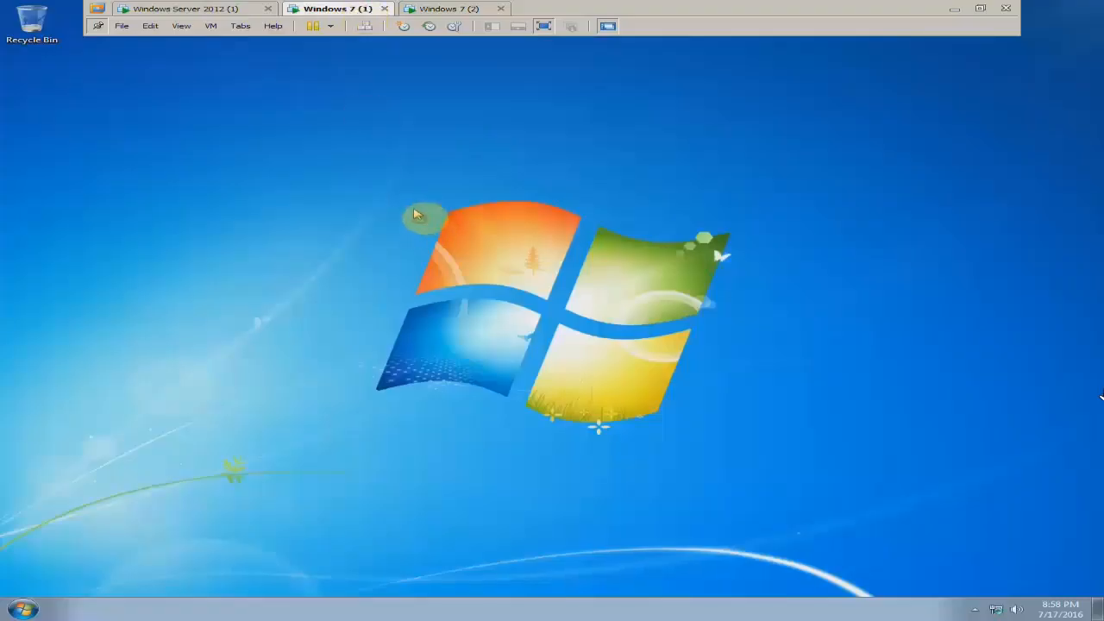
Check the network connection mode of the Windows Server 2012 (1) virtual machine's network adapter, leaving the settings as they are
left_click(200, 8)
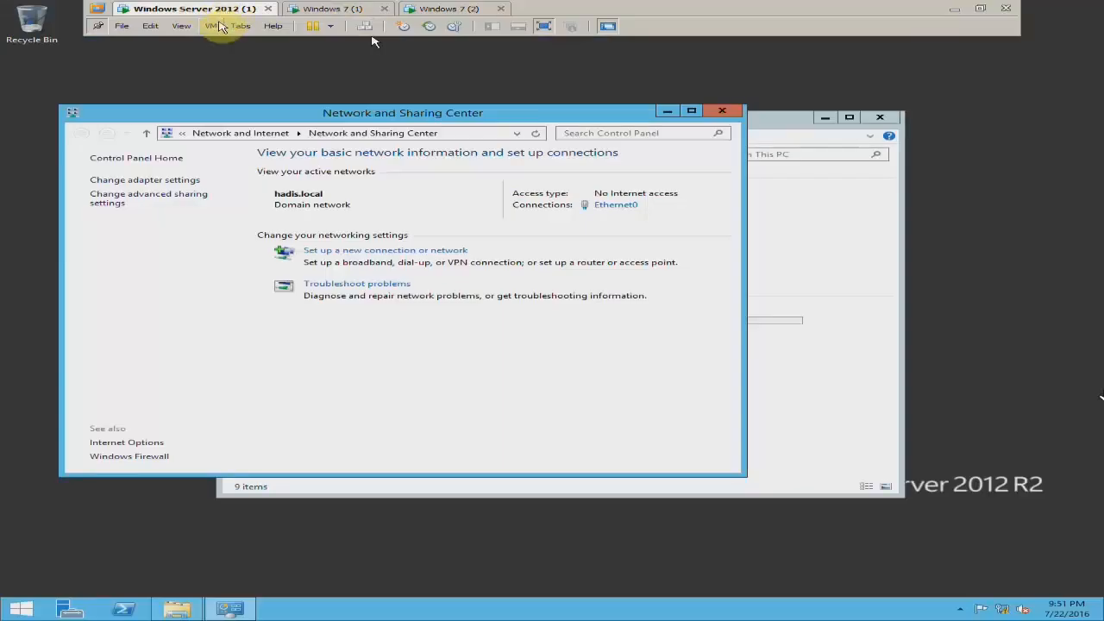
left_click(211, 25)
left_click(268, 159)
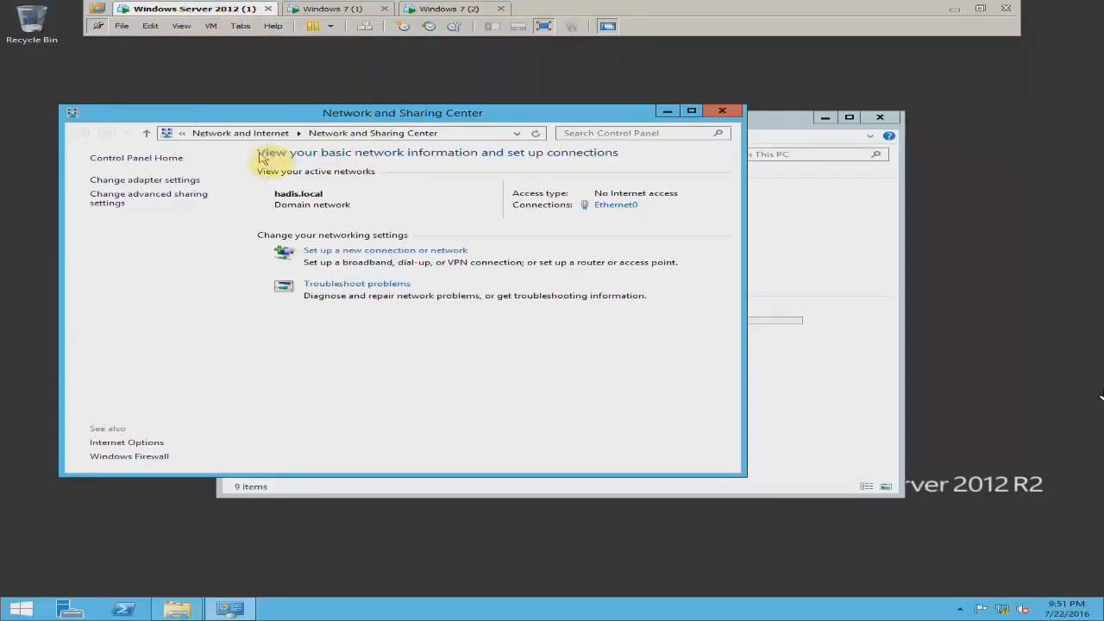
left_click(327, 216)
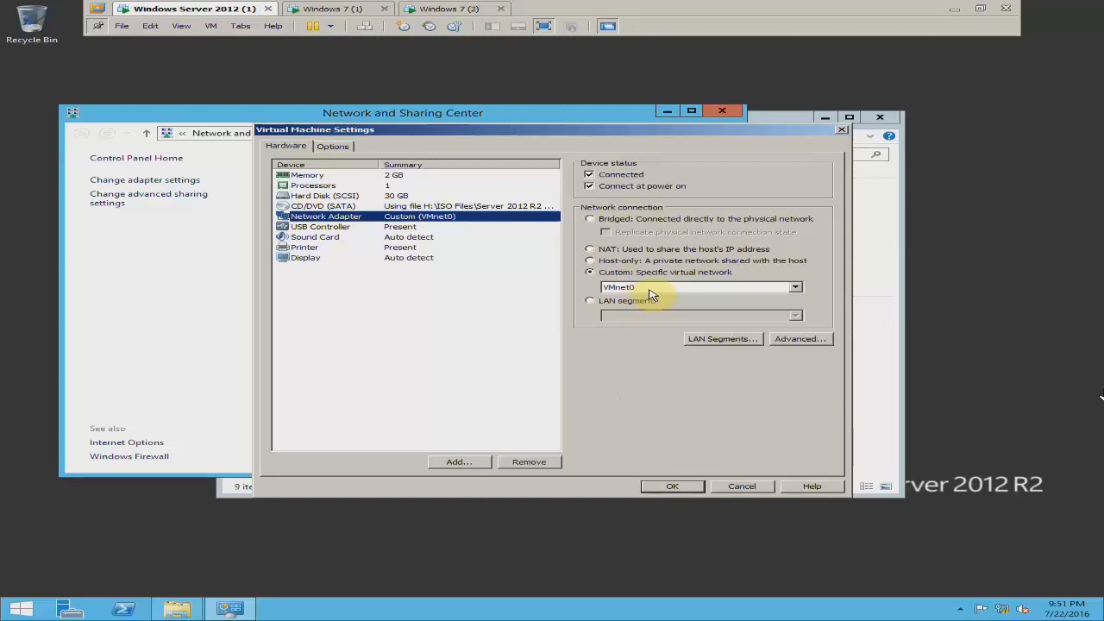
left_click(747, 486)
Check the network connection mode of the Windows 7 (1) virtual machine's network adapter without changing it
left_click(339, 11)
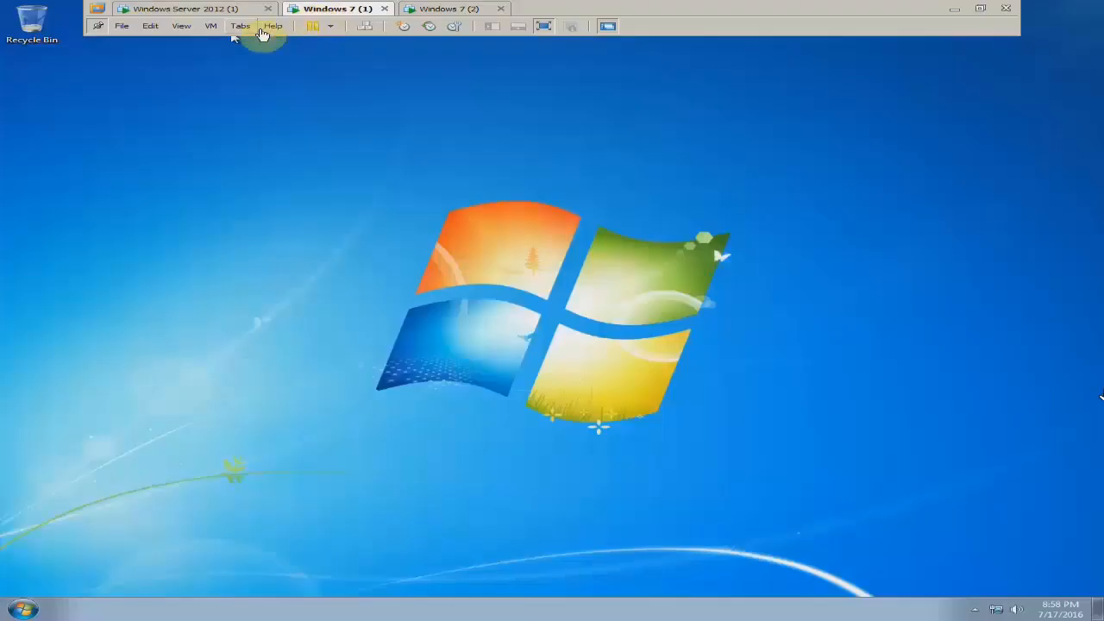
left_click(210, 26)
left_click(236, 156)
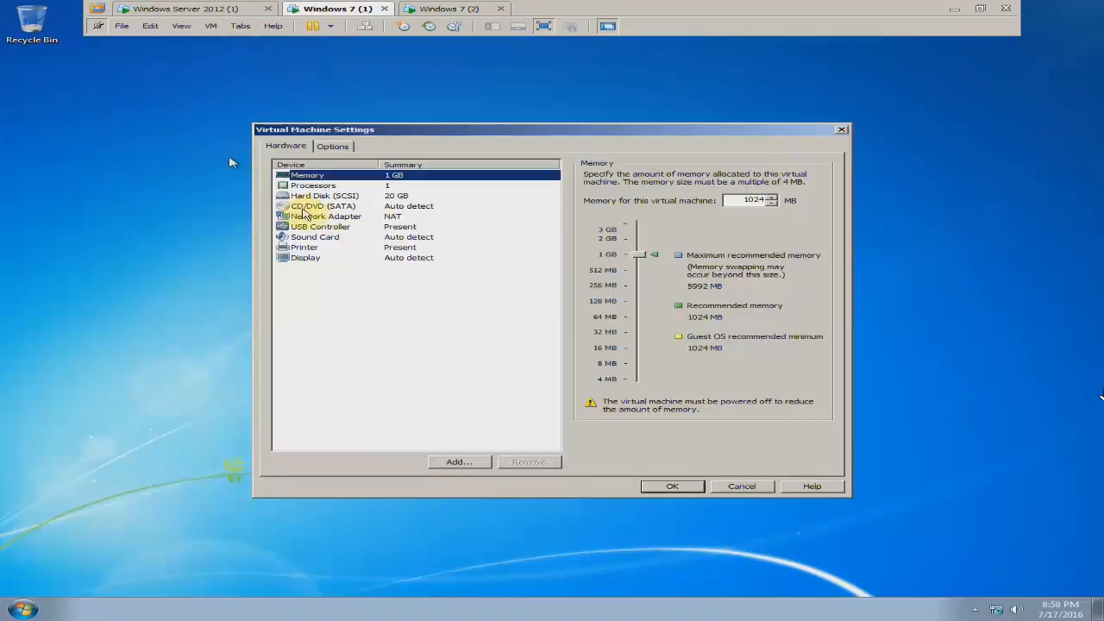
left_click(304, 216)
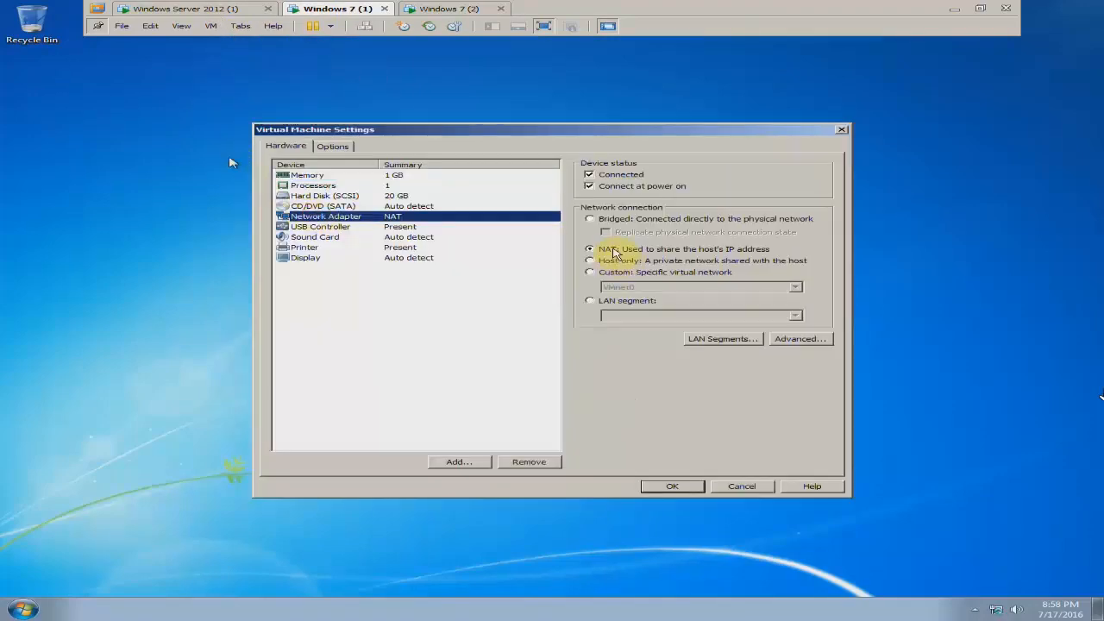
left_click(733, 483)
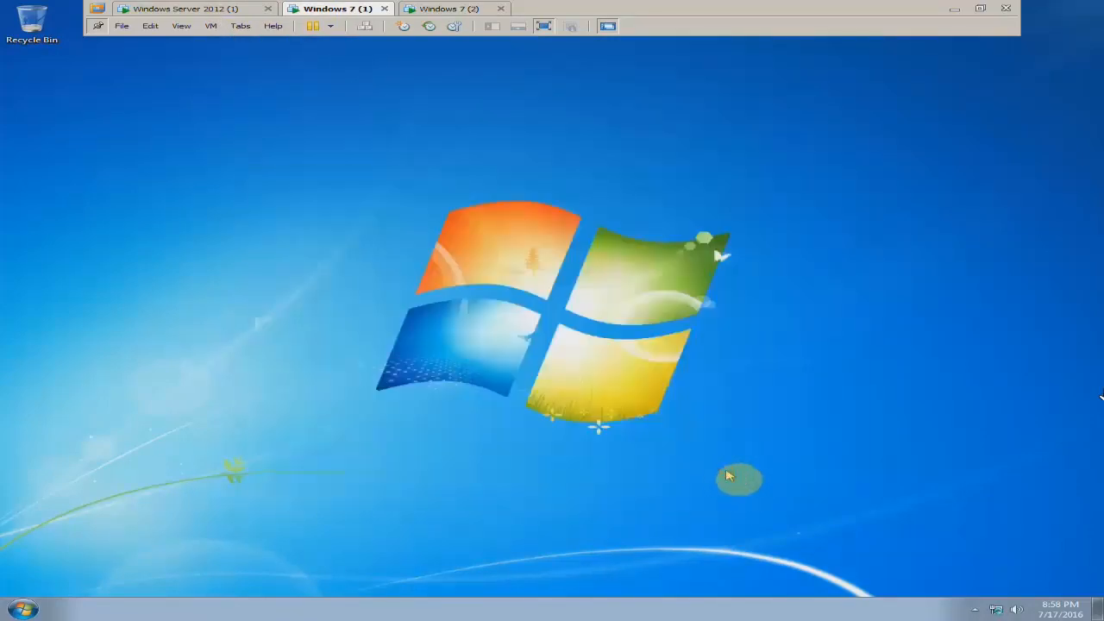
Try to join the Windows 7 (1) computer to the hadis.local domain, and close the domain and system properties dialogs
key("super+Pause")
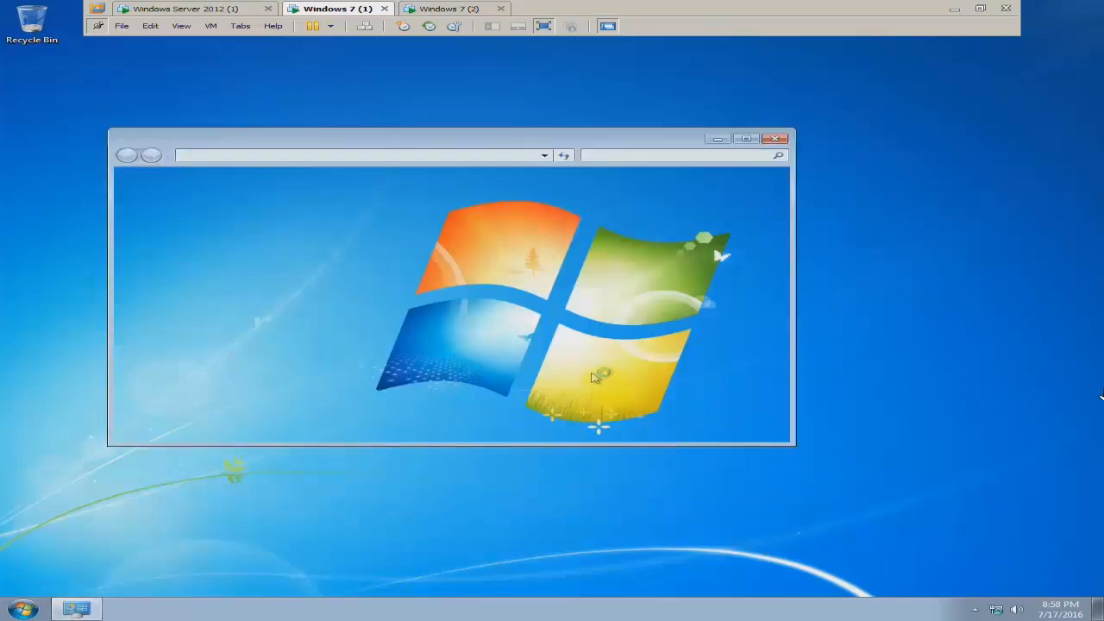
left_click(716, 420)
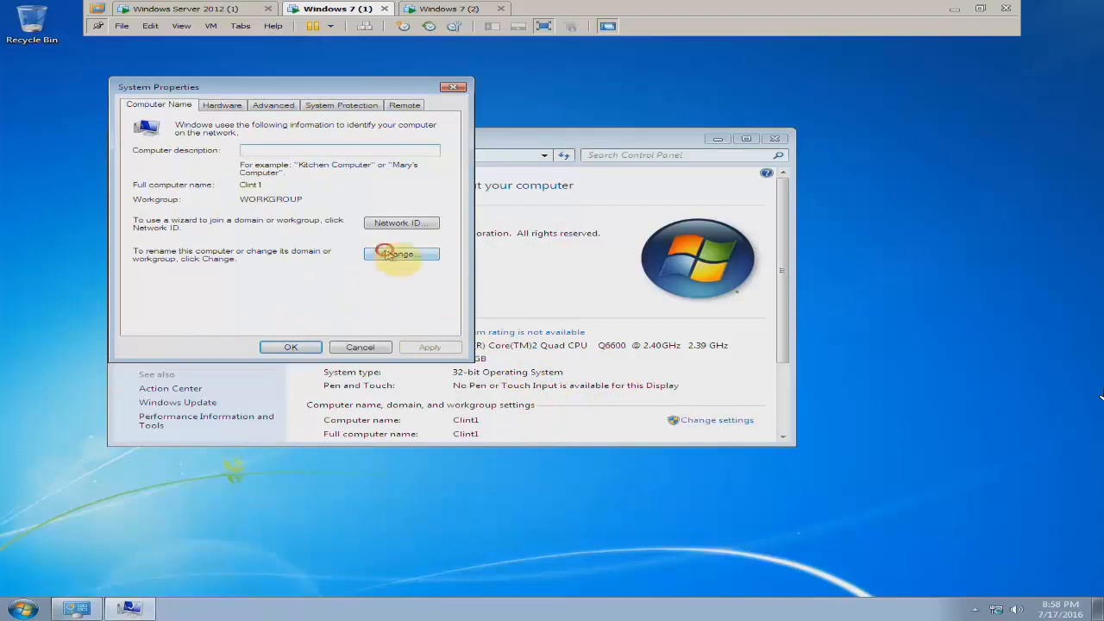
left_click(394, 253)
left_click(172, 247)
left_click(180, 260)
type("hadis.local")
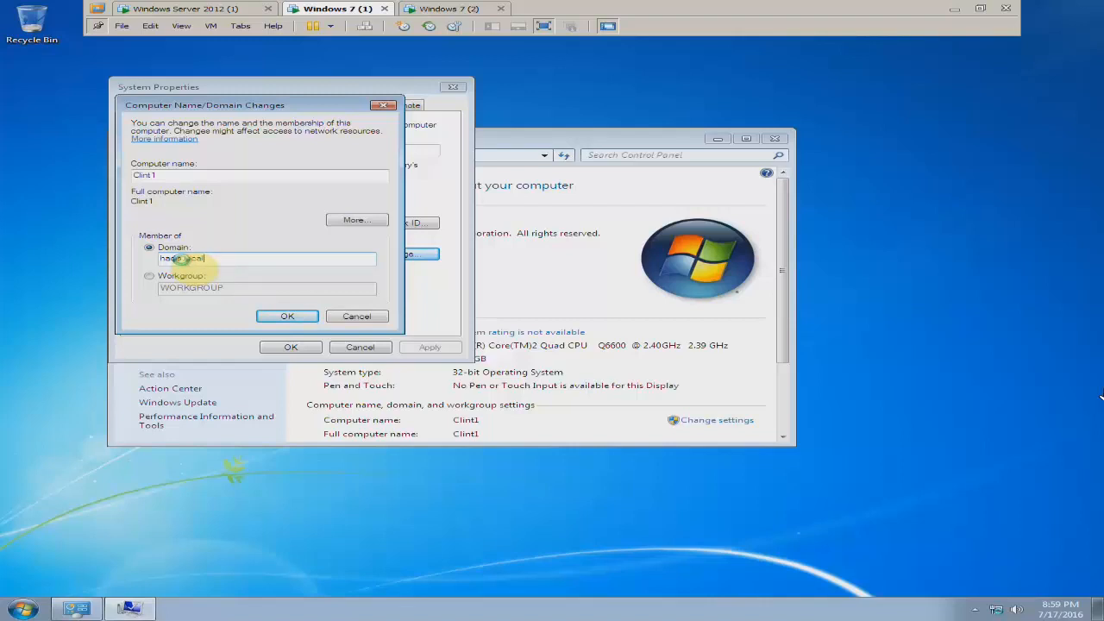
key("Return")
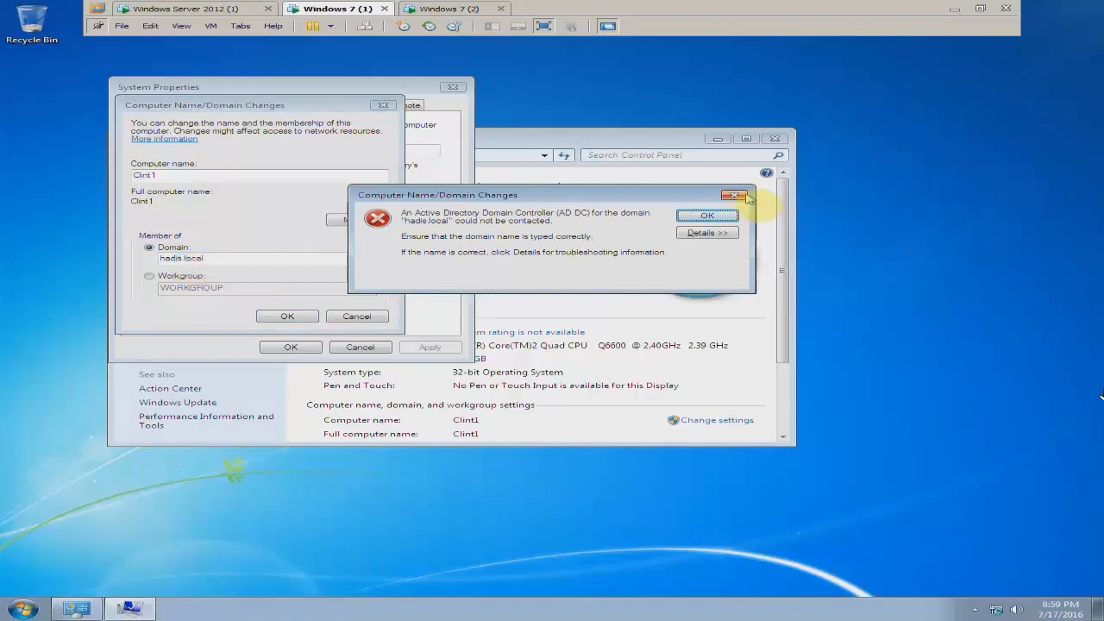
left_click(707, 216)
left_click(383, 104)
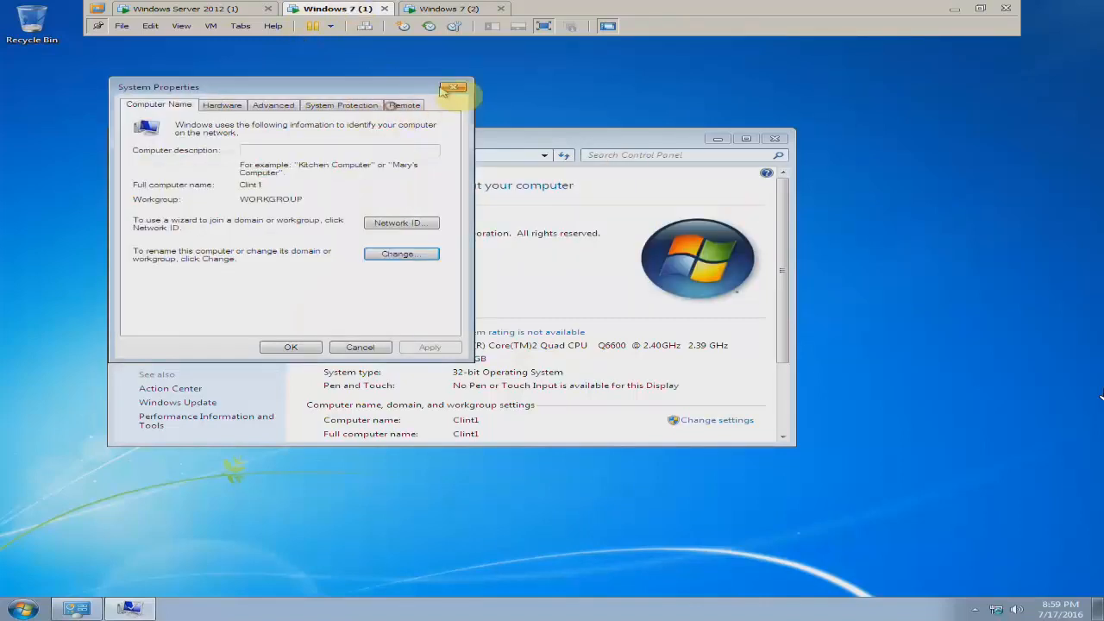
left_click(453, 86)
Set the Windows 7 (1) virtual machine's network adapter to the custom virtual network VMnet0 and apply the settings
left_click(222, 8)
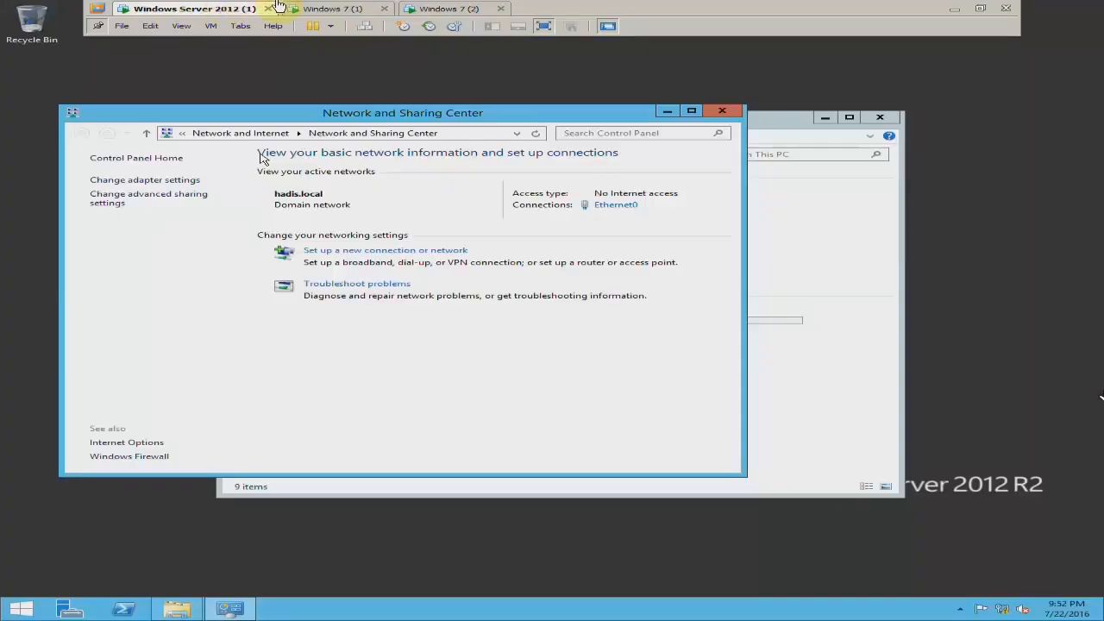
left_click(332, 9)
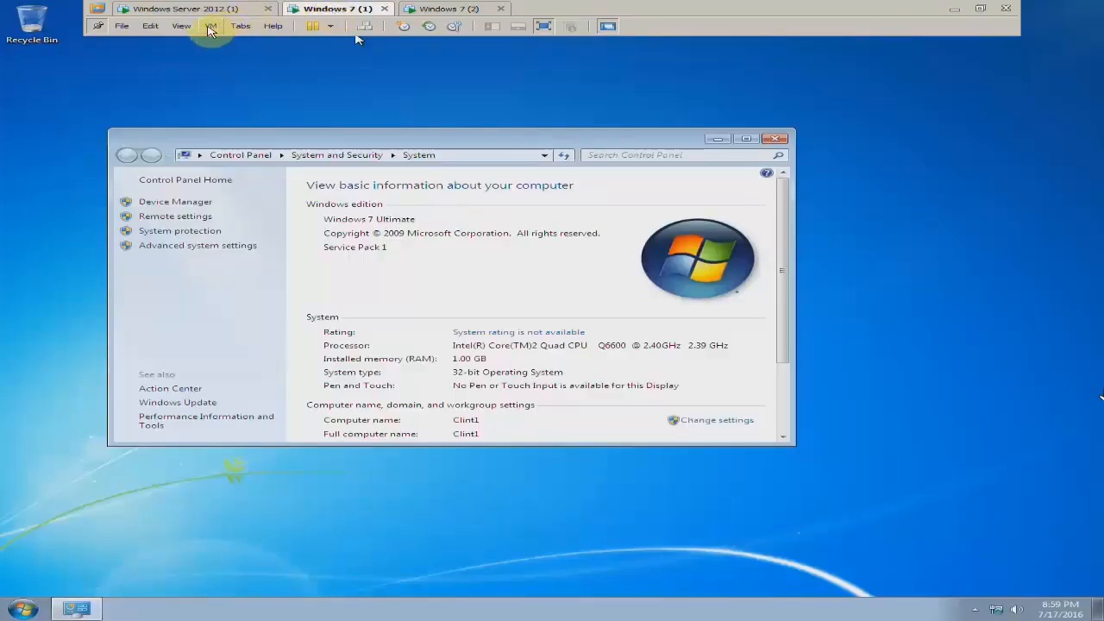
left_click(210, 30)
left_click(252, 158)
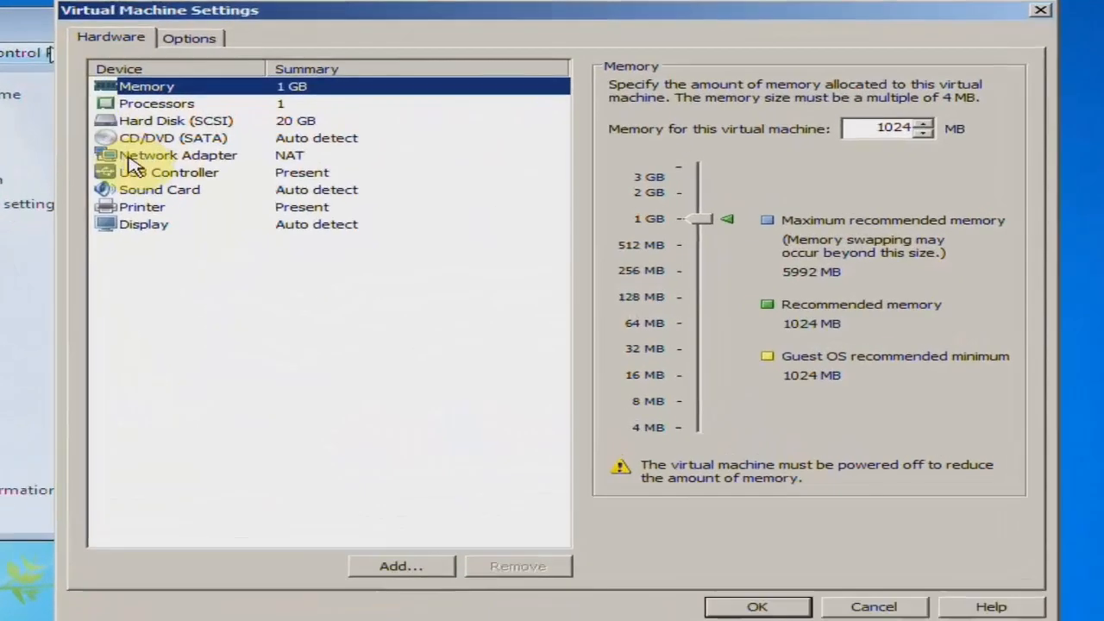
left_click(288, 215)
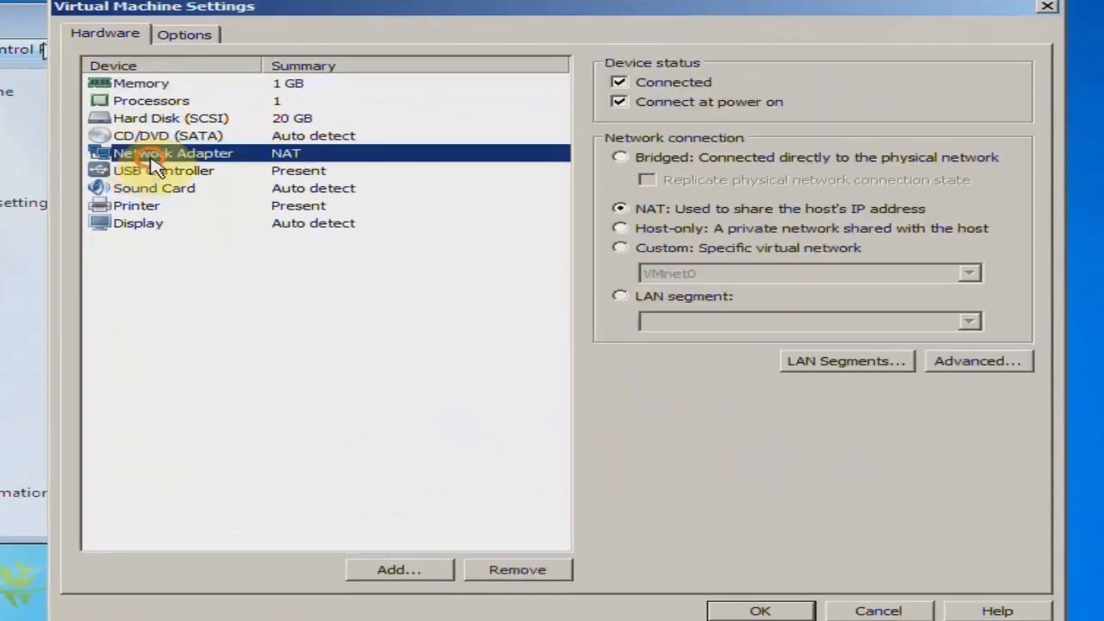
left_click(620, 248)
left_click(677, 273)
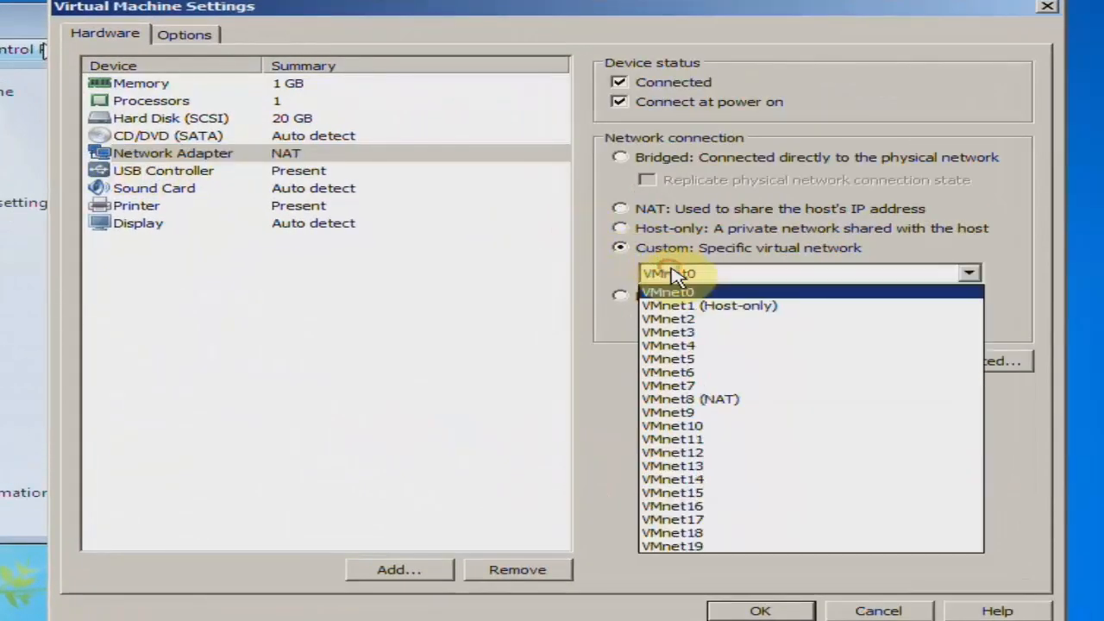
left_click(686, 296)
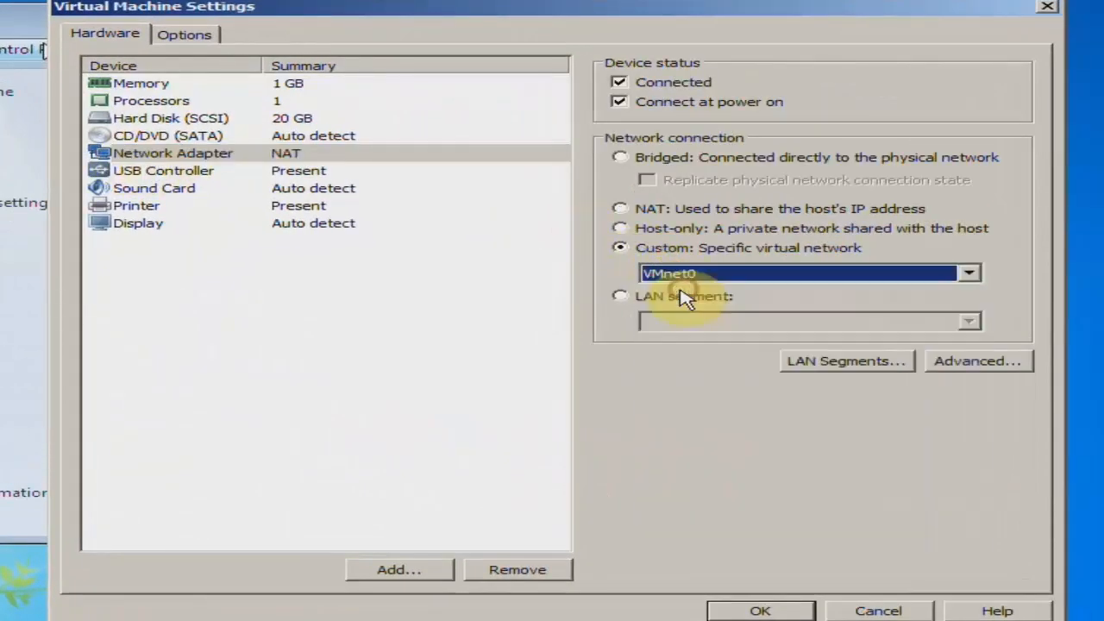
left_click(760, 610)
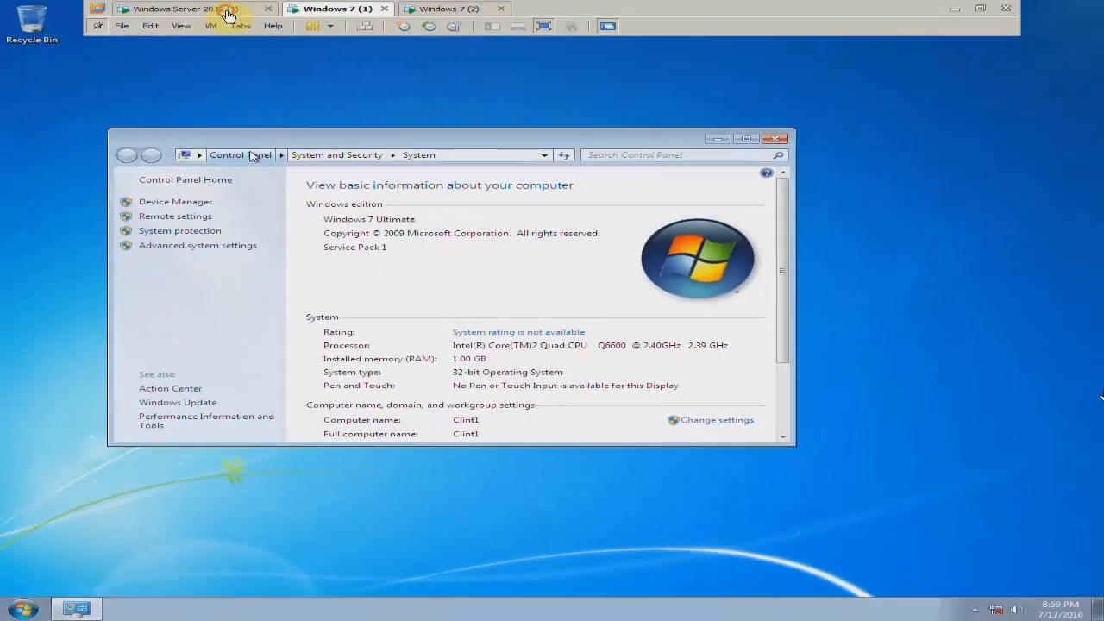
Submit hadis.local as the domain for the Windows 7 (1) computer to bring up the domain credentials request
left_click(228, 11)
left_click(310, 9)
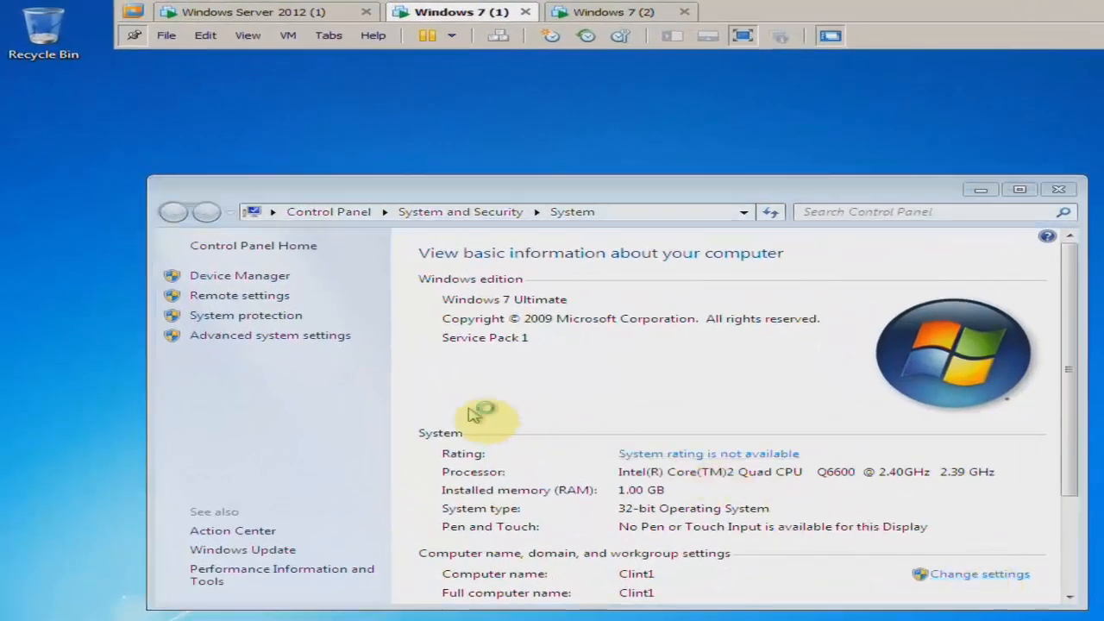
left_click(536, 369)
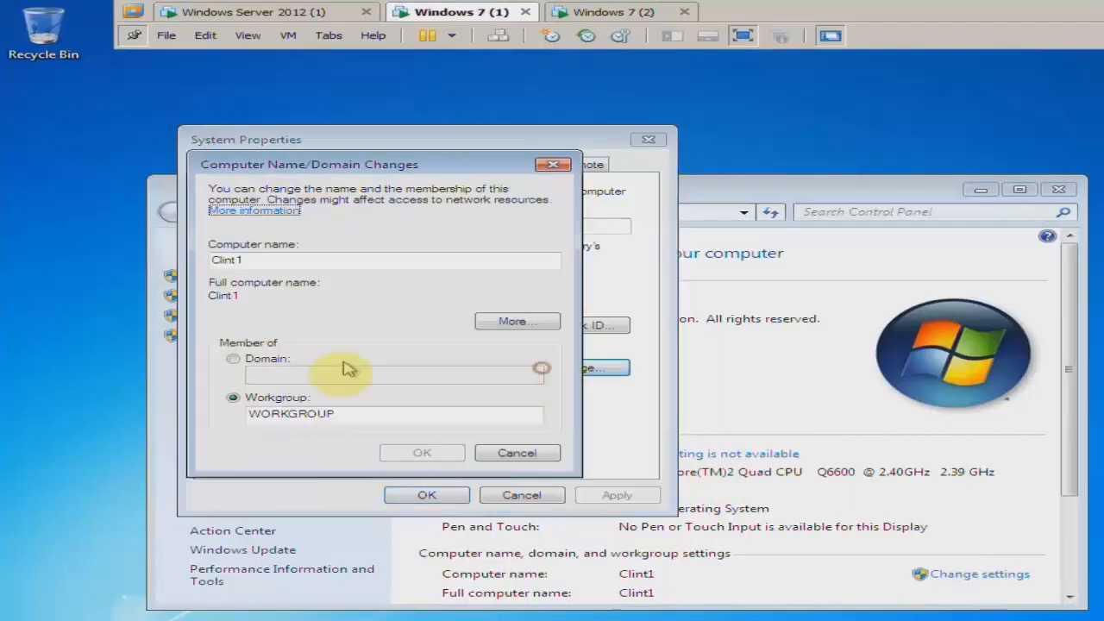
left_click(272, 360)
type("hadis")
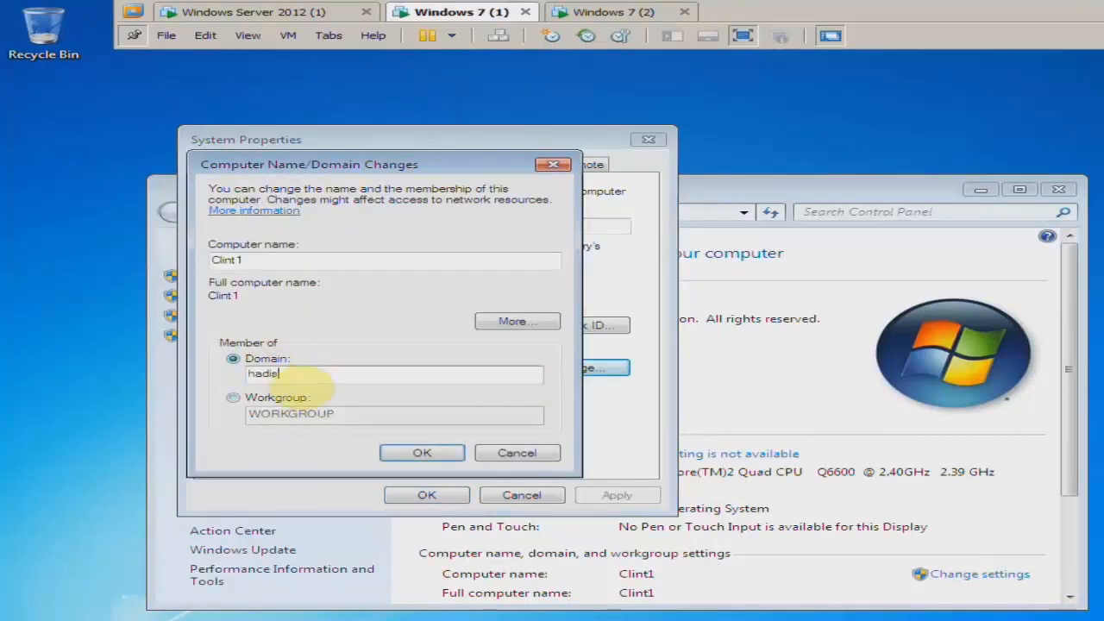
type(".local")
key("Return")
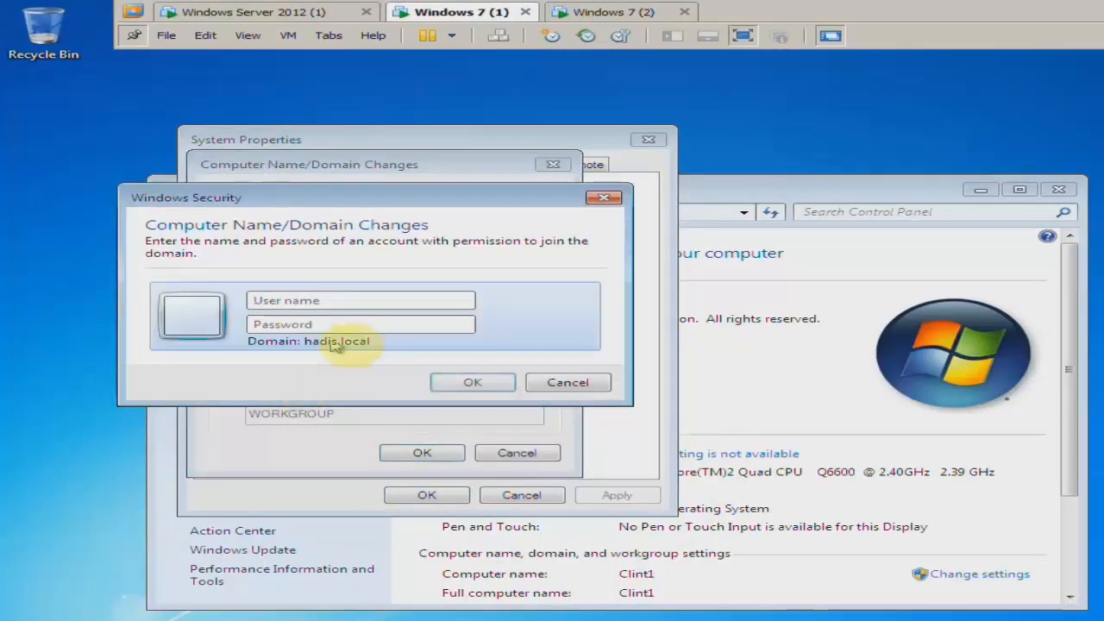
Enter the administrator user name and account password for the domain join, and dismiss the dialogs without submitting them
left_click(357, 297)
type("admi")
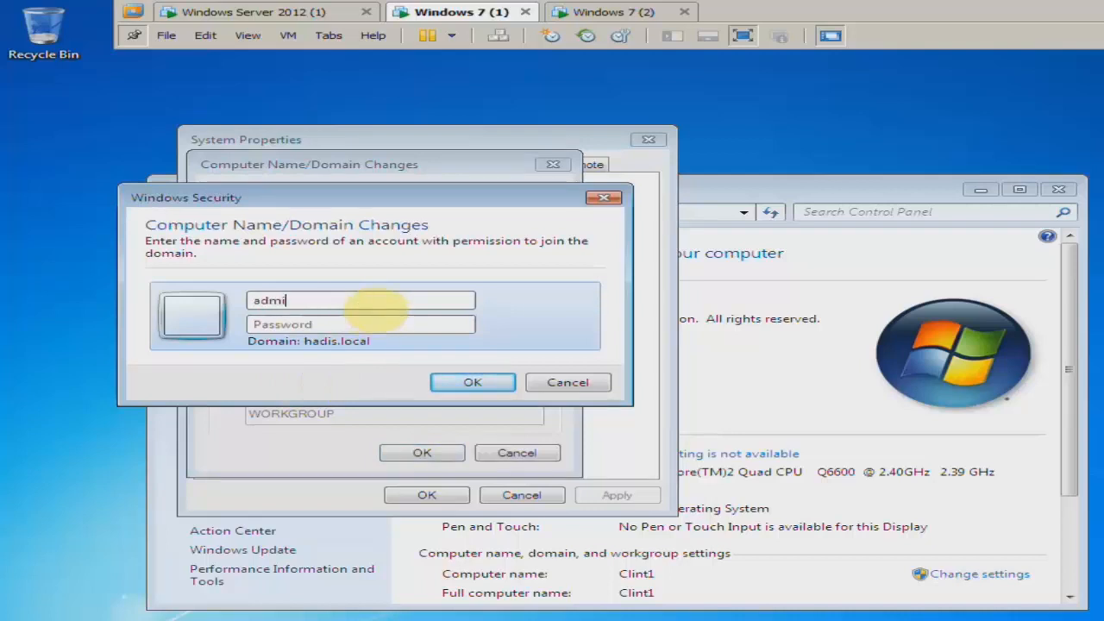
type("•••")
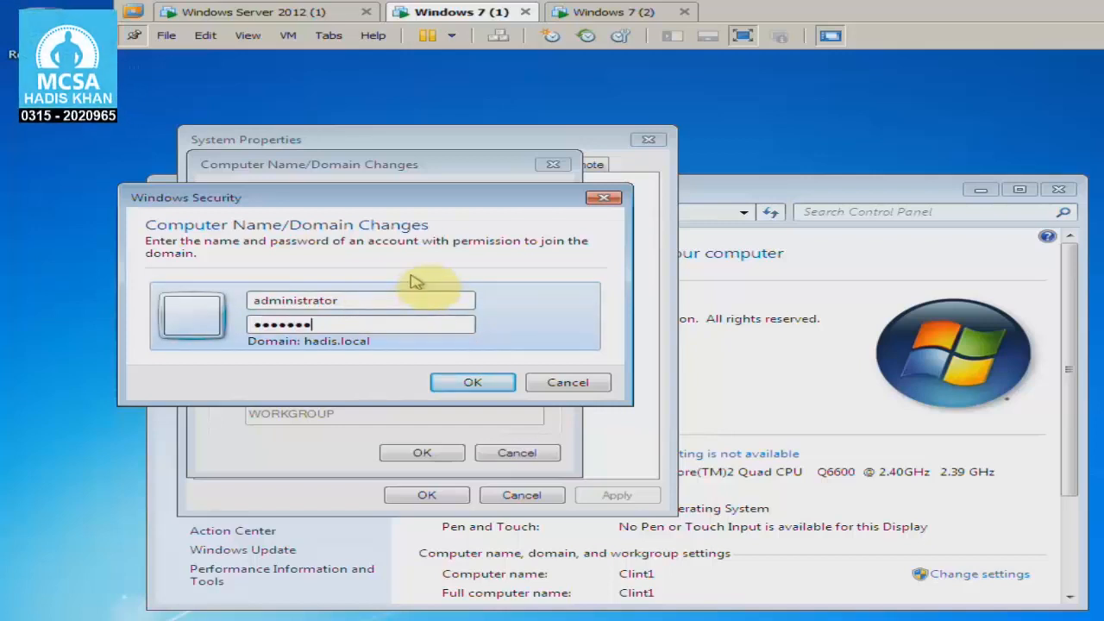
left_click(604, 198)
left_click(554, 164)
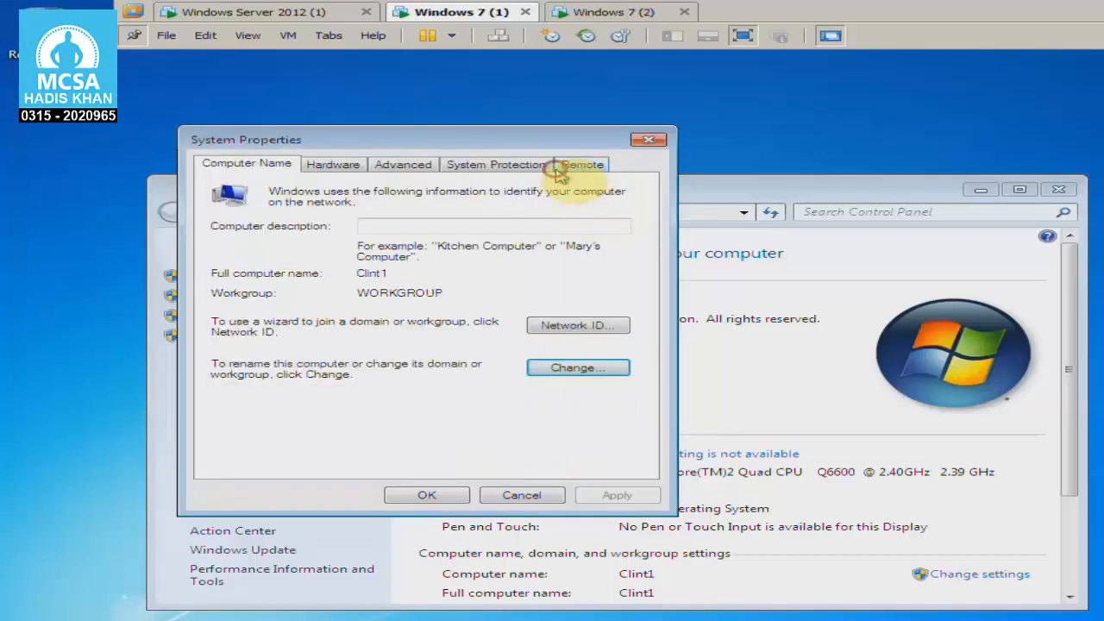
left_click(648, 139)
Open the Windows 7 (2) virtual machine's network adapter settings and list the custom virtual networks
left_click(298, 14)
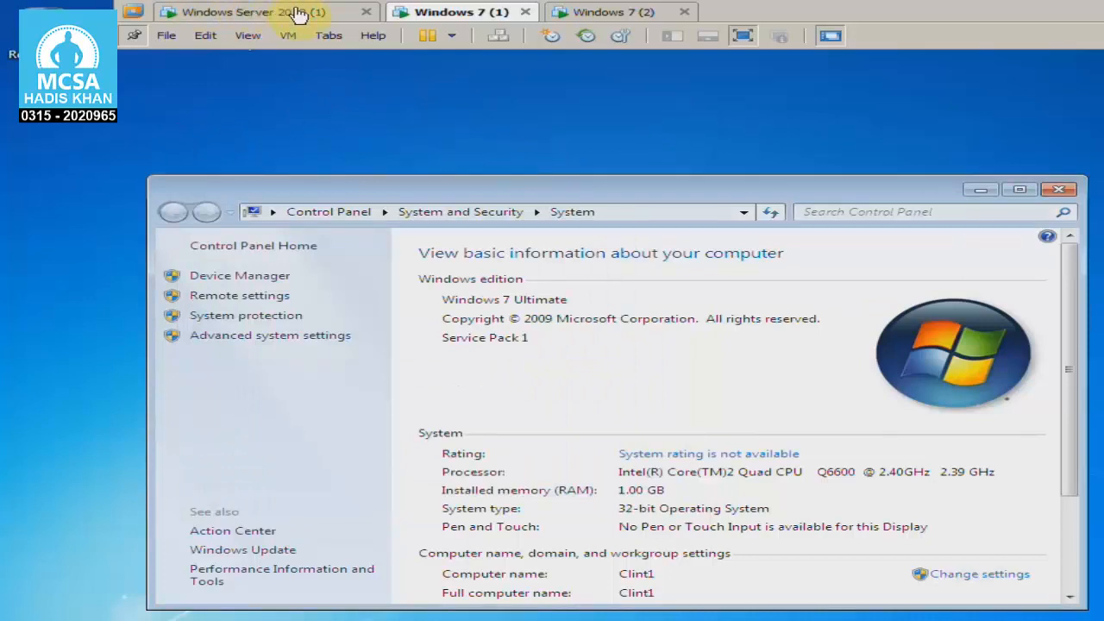
left_click(617, 15)
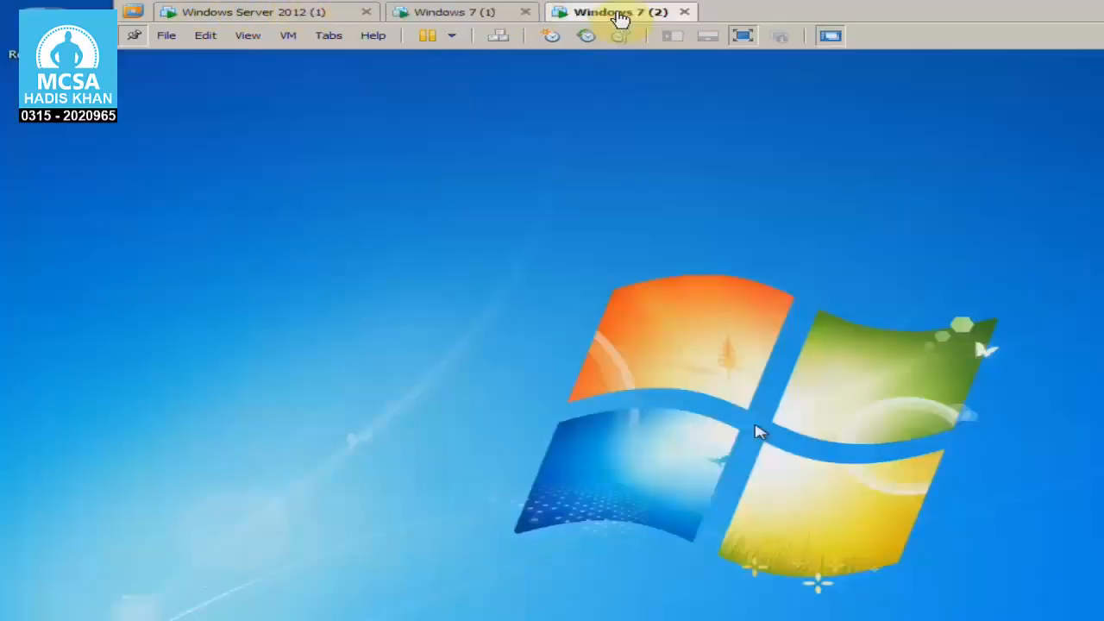
left_click(289, 35)
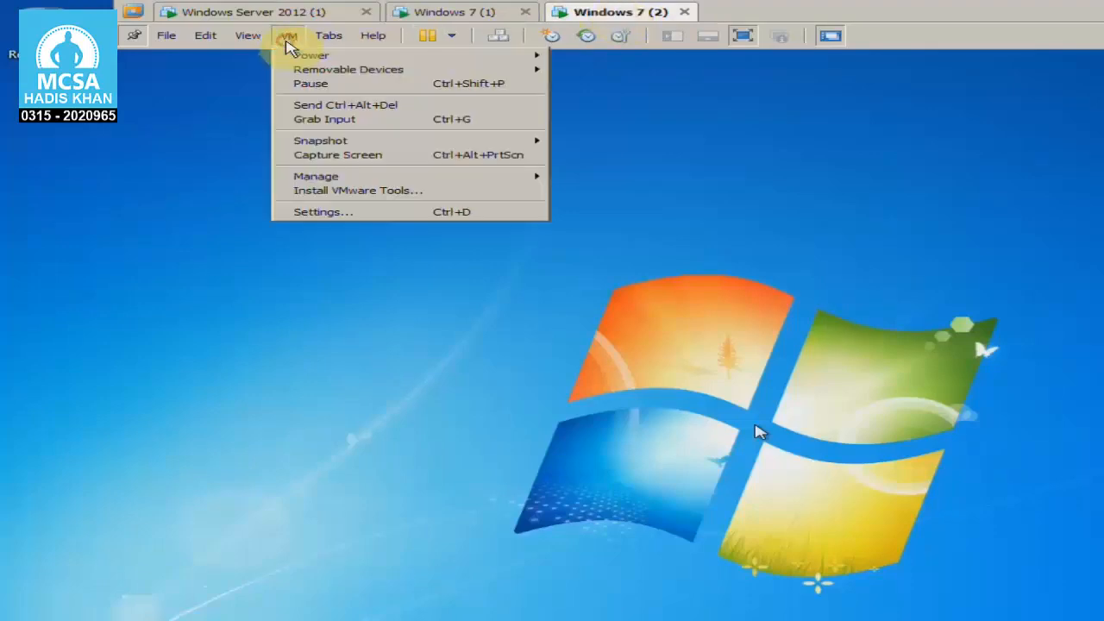
left_click(345, 213)
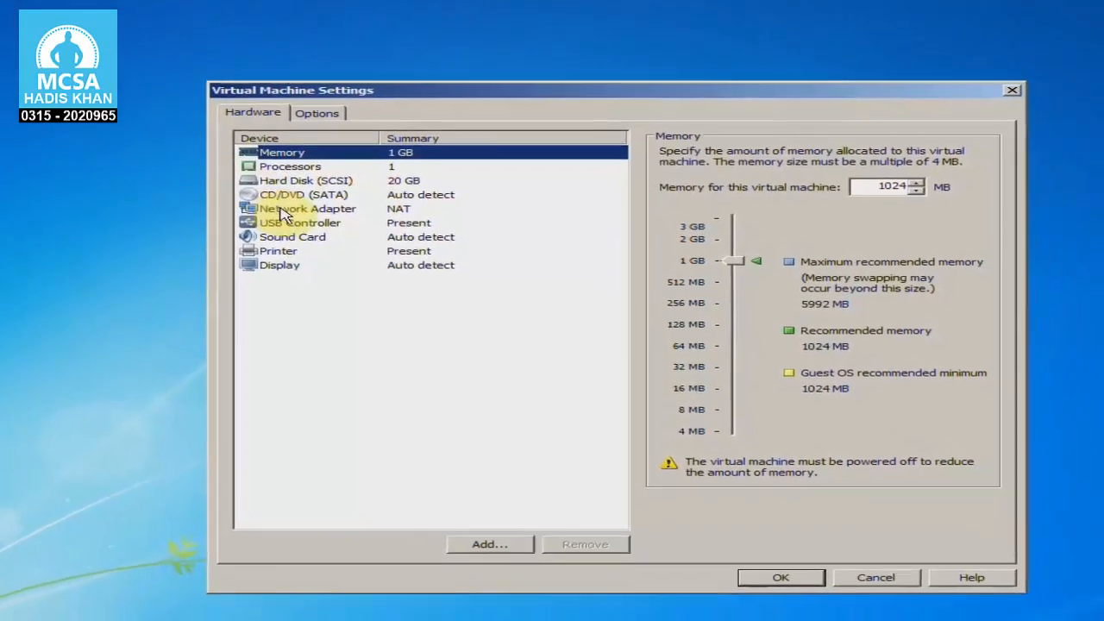
left_click(284, 210)
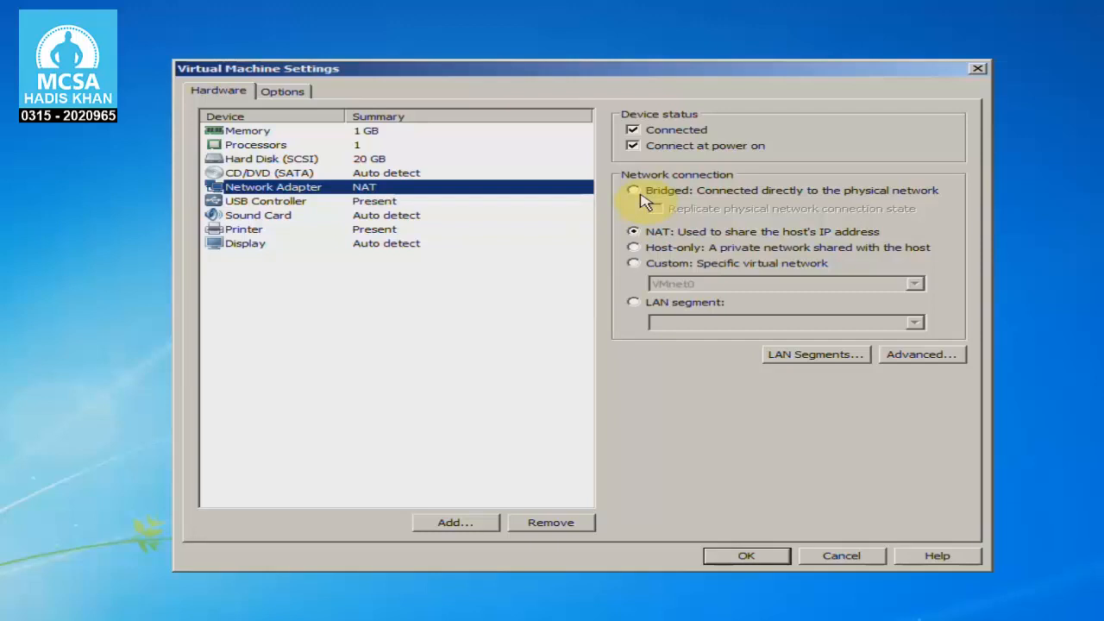
left_click(635, 264)
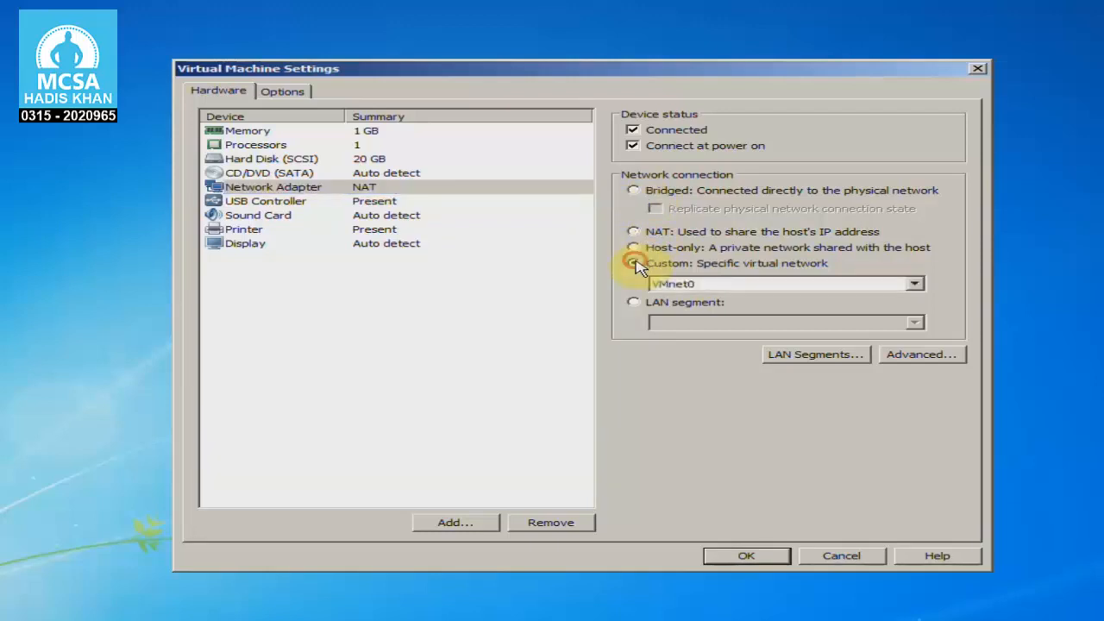
left_click(669, 285)
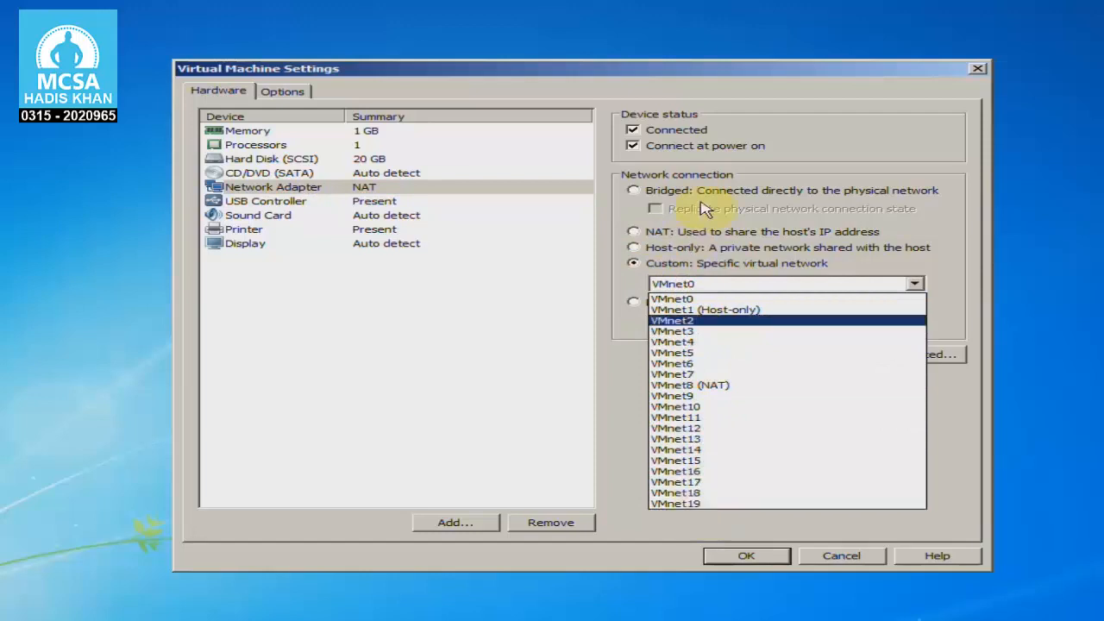
Compare the host-only mode with the custom VMnet choices in the Windows 7 (2) network adapter settings
left_click(738, 252)
left_click(738, 254)
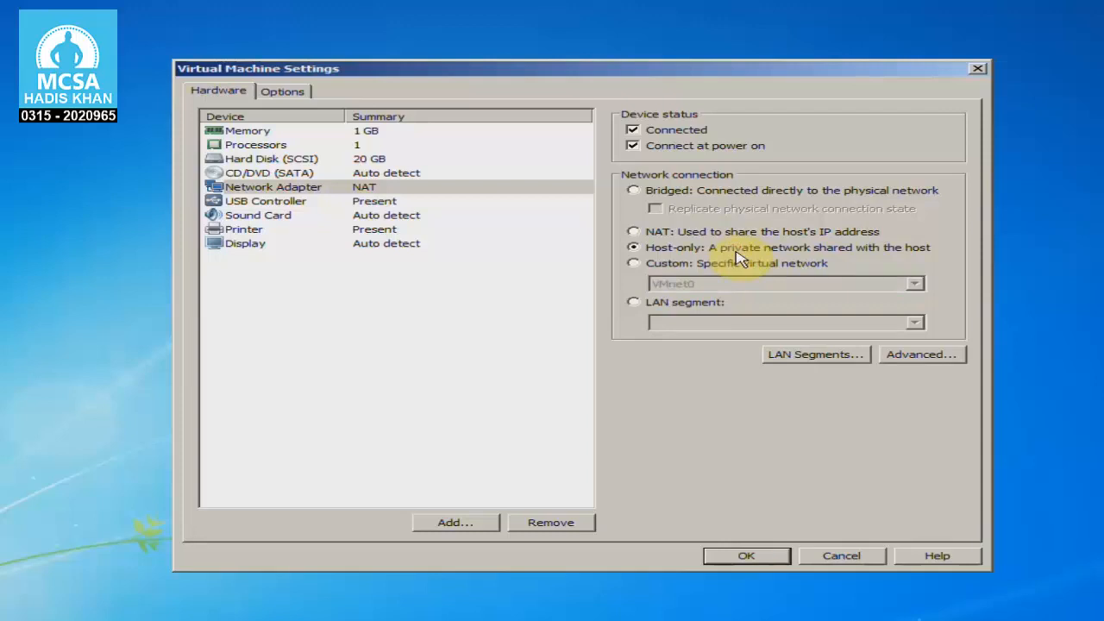
left_click(739, 263)
left_click(738, 284)
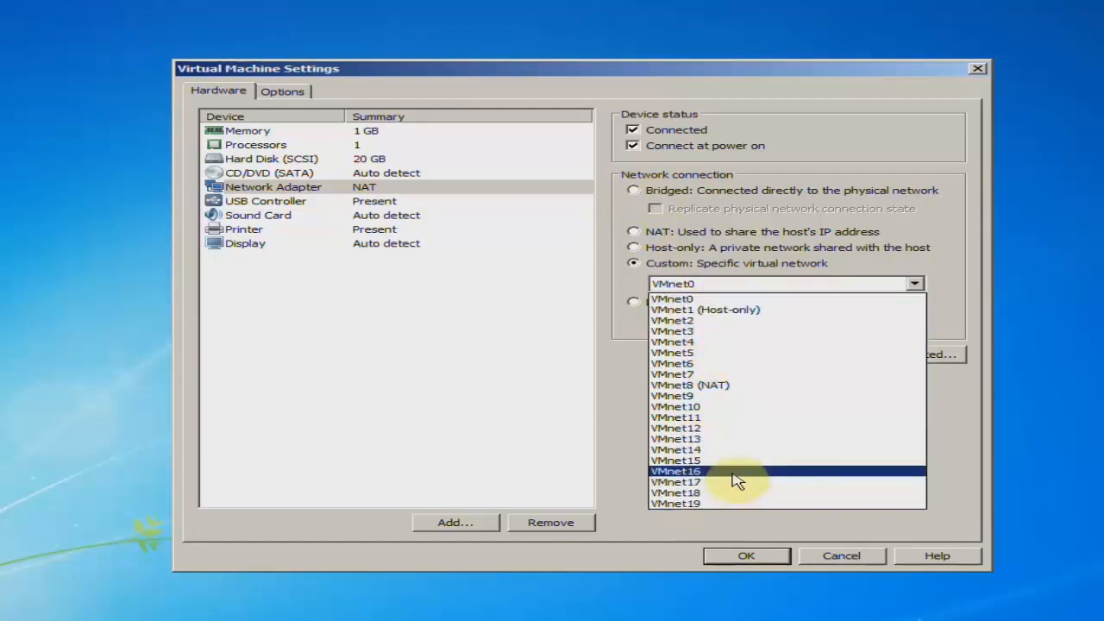
Compare NAT with the custom network option for the Windows 7 (2) adapter, close its settings and return to Windows Server 2012 (1)
left_click(611, 304)
left_click(635, 232)
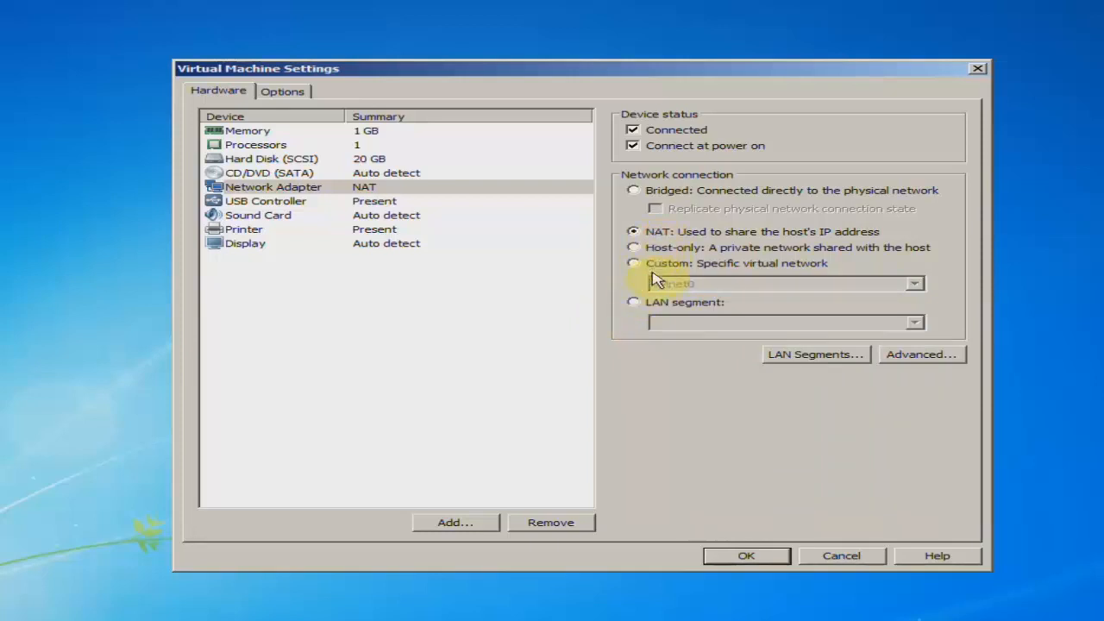
left_click(660, 264)
left_click(672, 284)
left_click(673, 289)
left_click(658, 233)
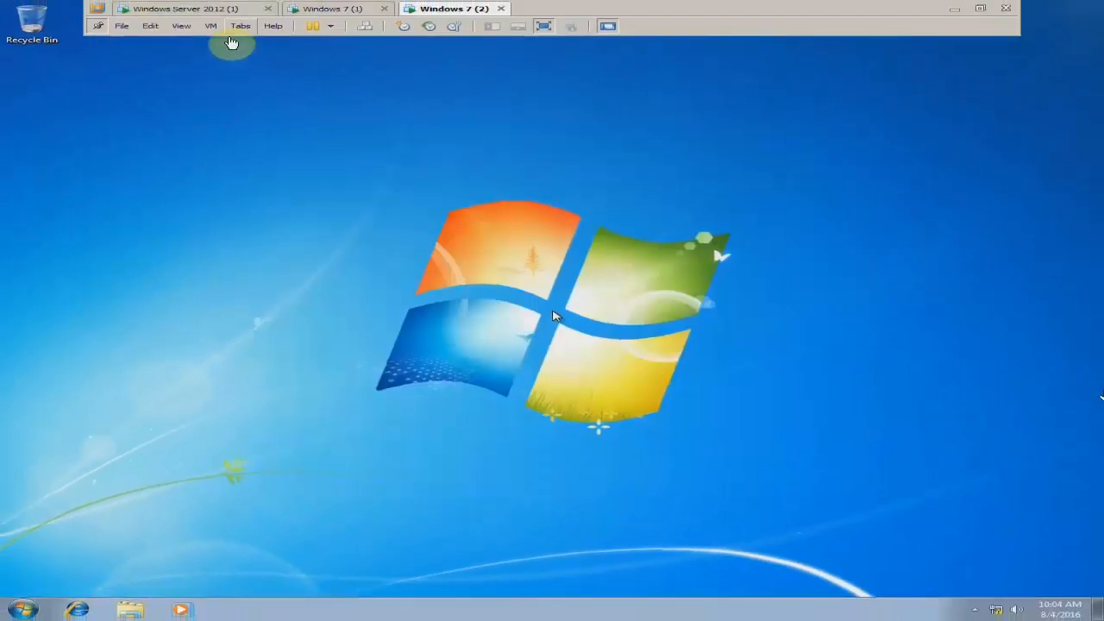
left_click(229, 11)
left_click(785, 13)
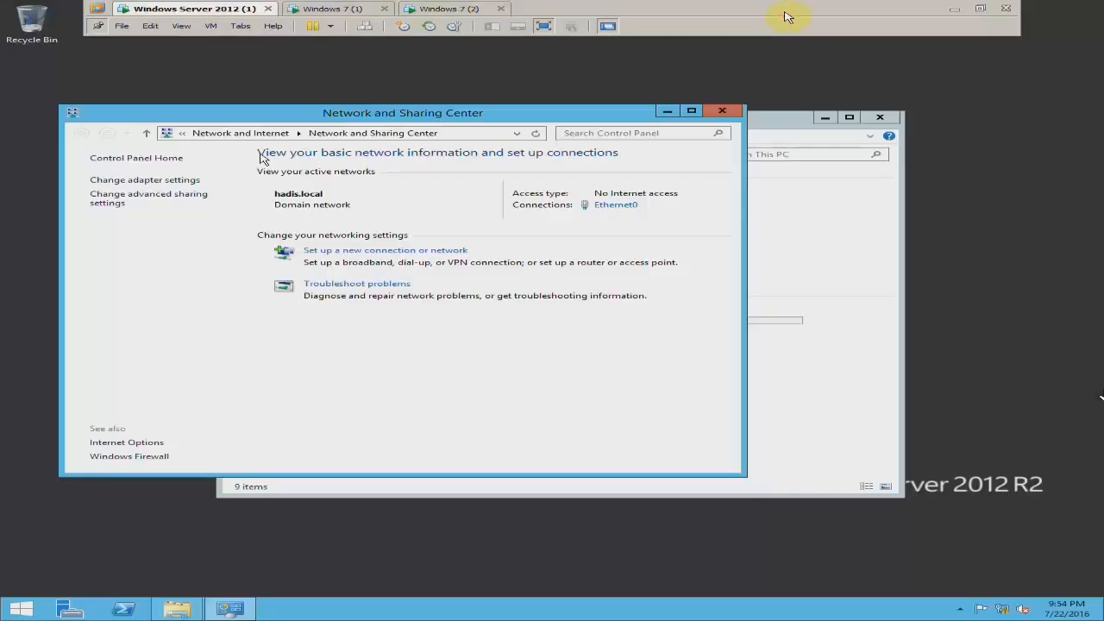